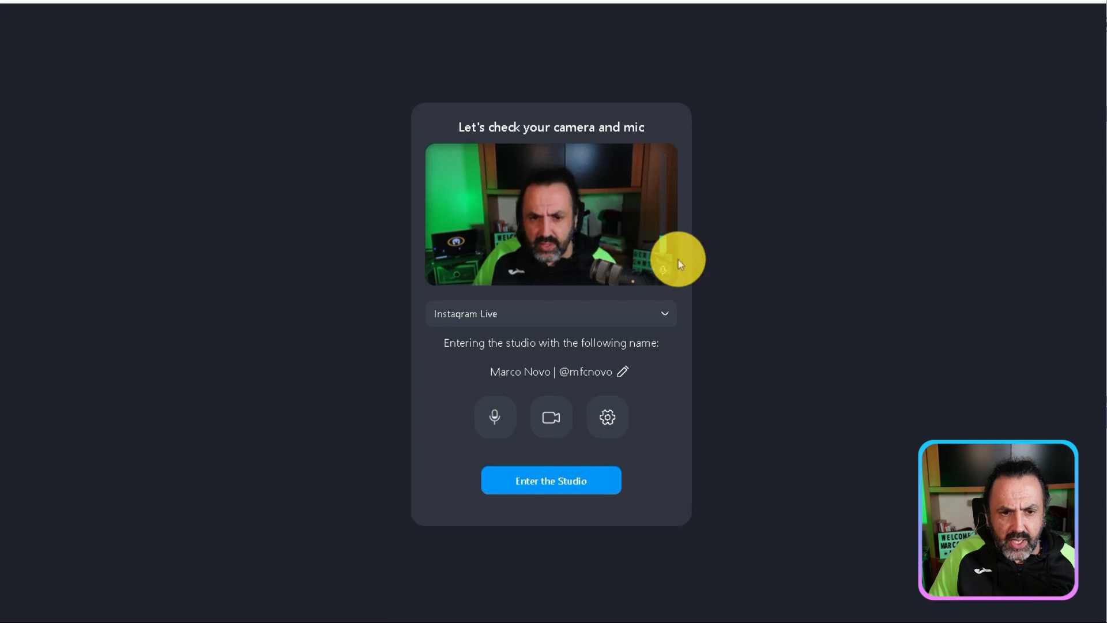
Review the camera settings without changing them and enter the Instagram Live studio
click(609, 423)
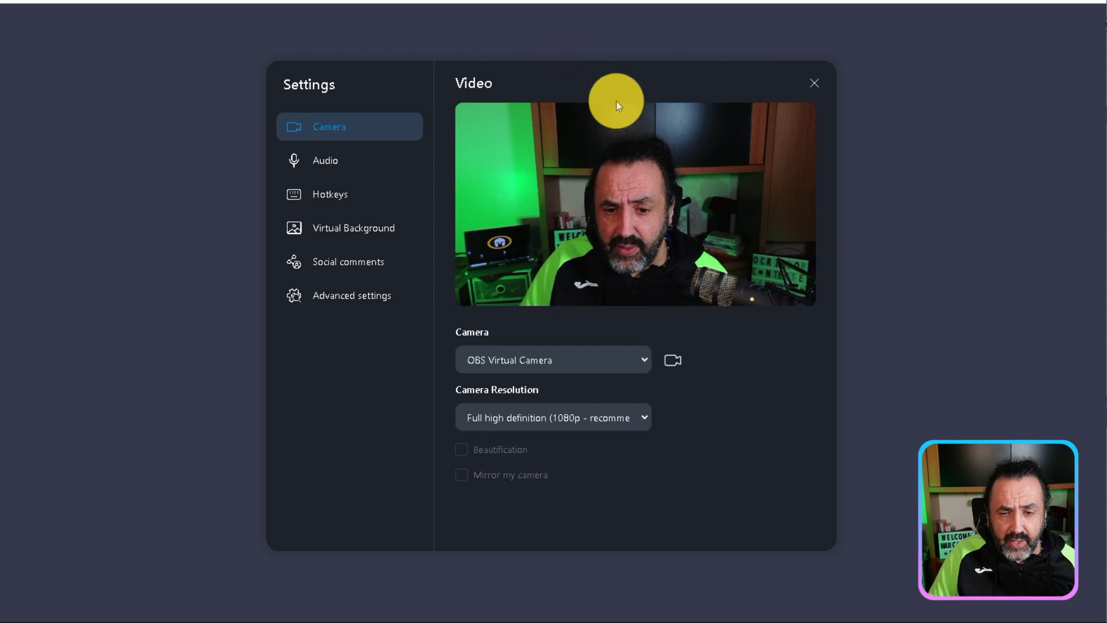
click(813, 83)
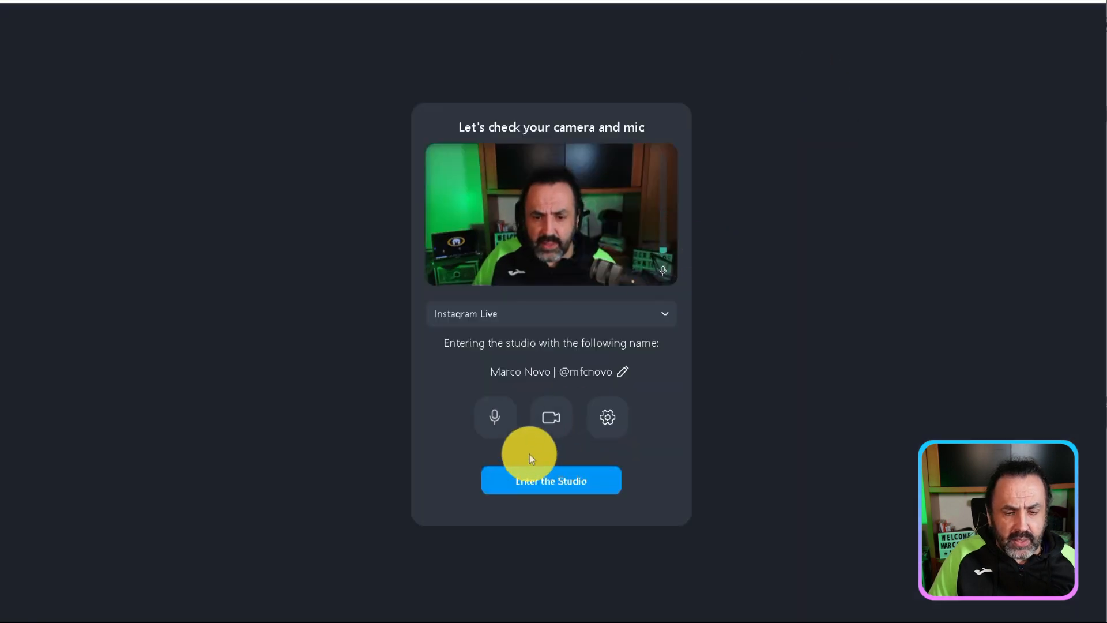
click(530, 480)
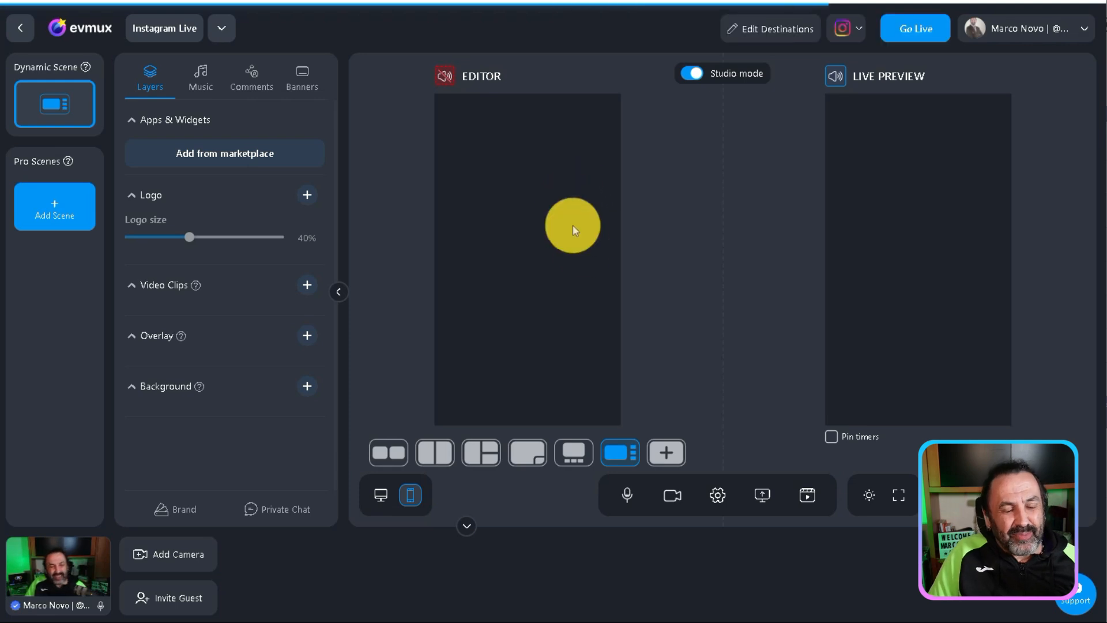
Preview the scene in landscape streaming mode and return it to portrait mode
click(380, 495)
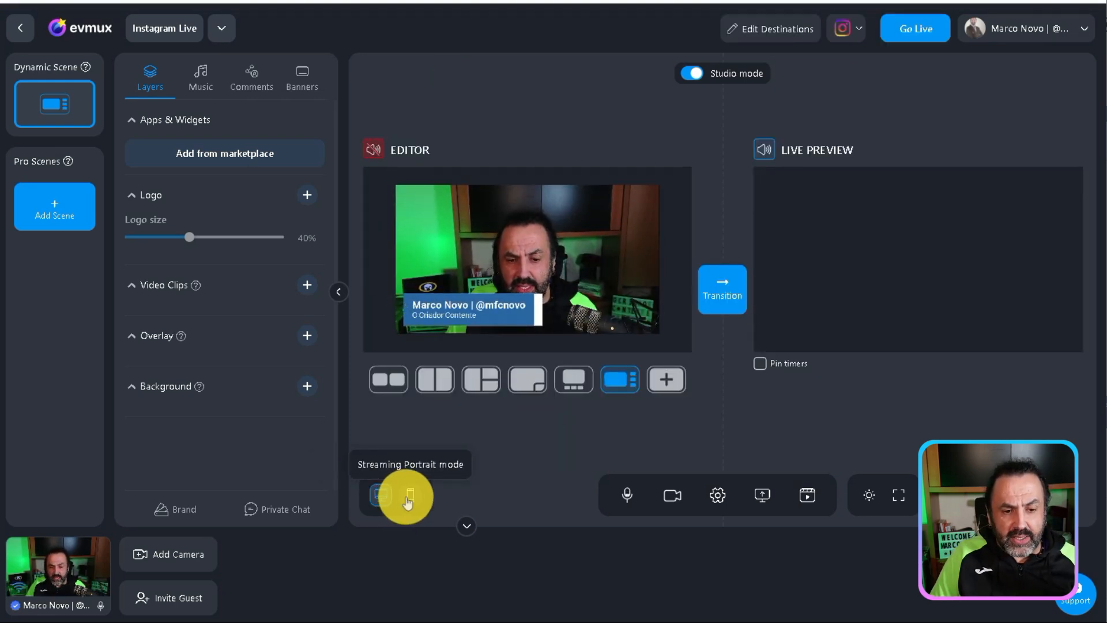
click(409, 496)
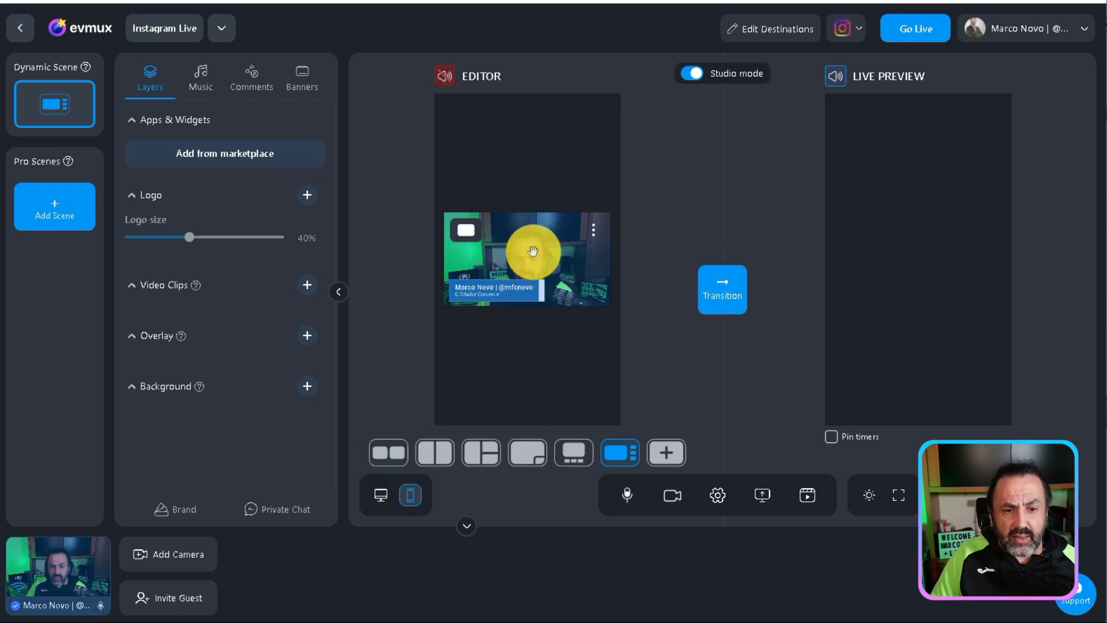
Enlarge the camera feed to fill the portrait frame and send the scene to the live preview
click(594, 237)
click(526, 246)
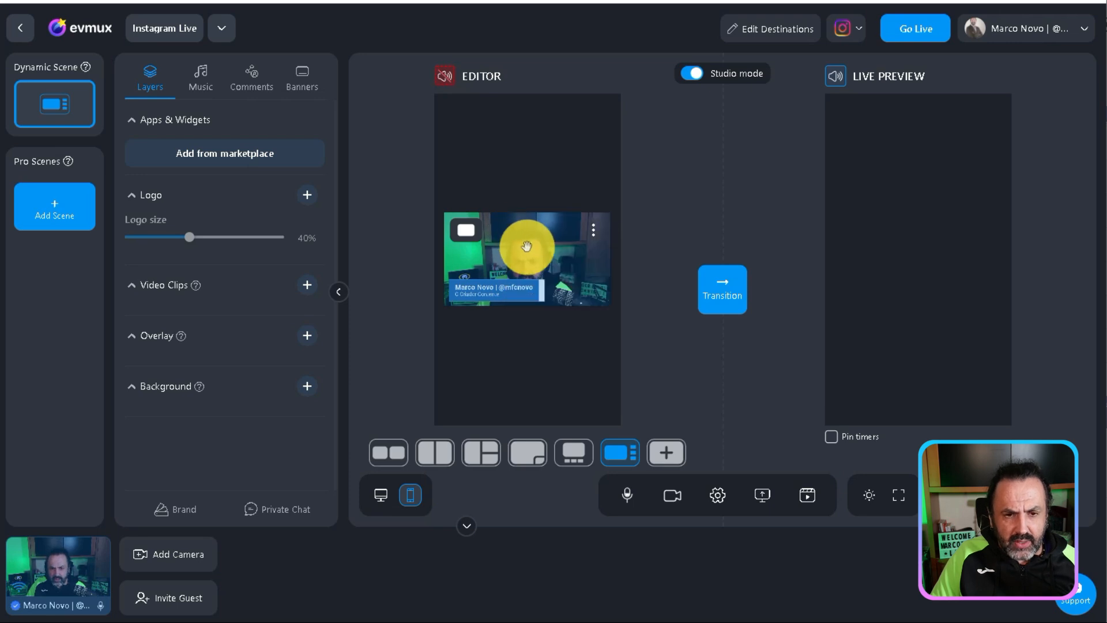
double_click(528, 248)
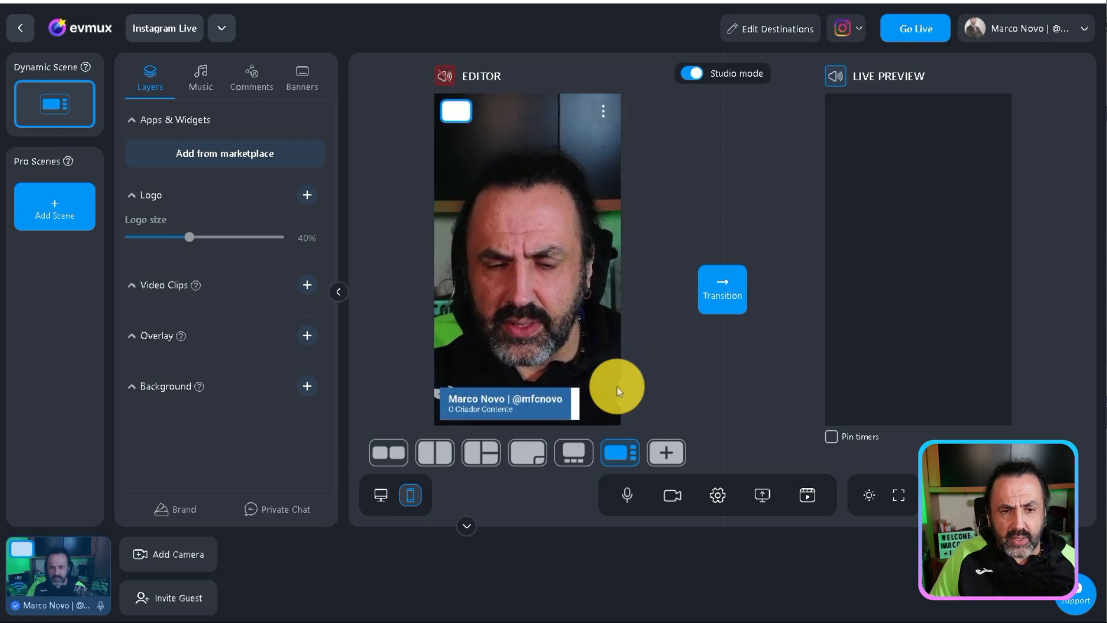
double_click(569, 262)
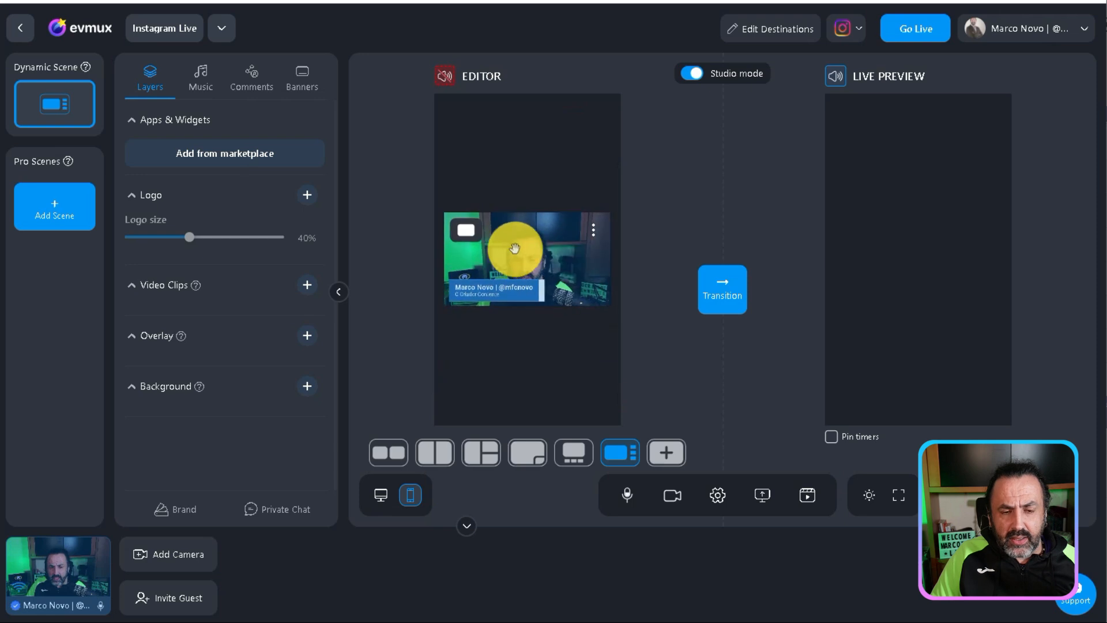
double_click(554, 253)
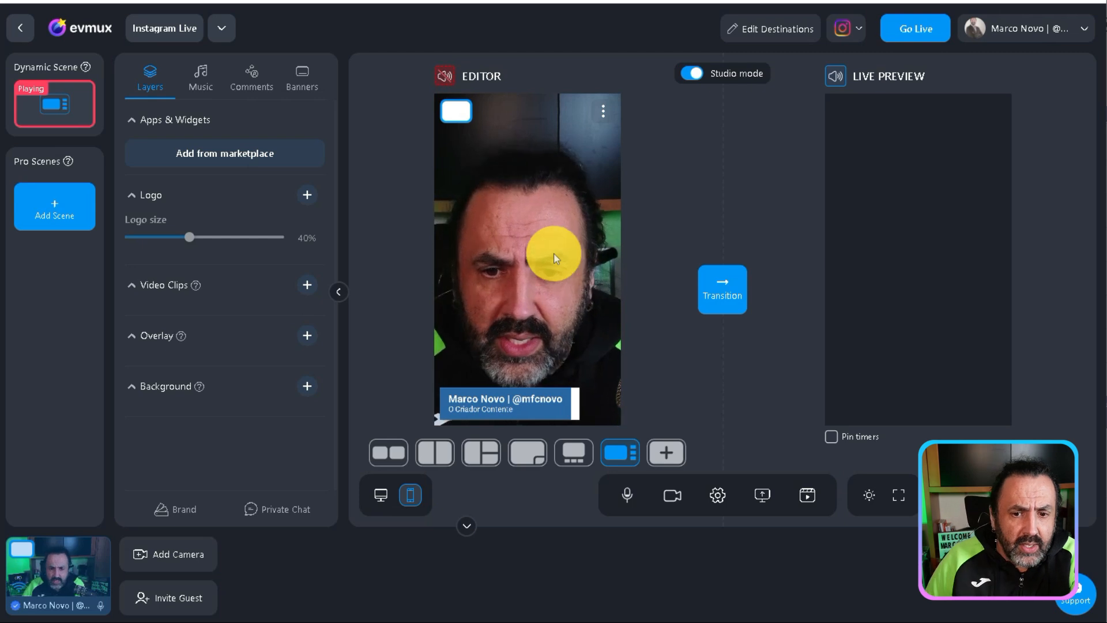
click(723, 297)
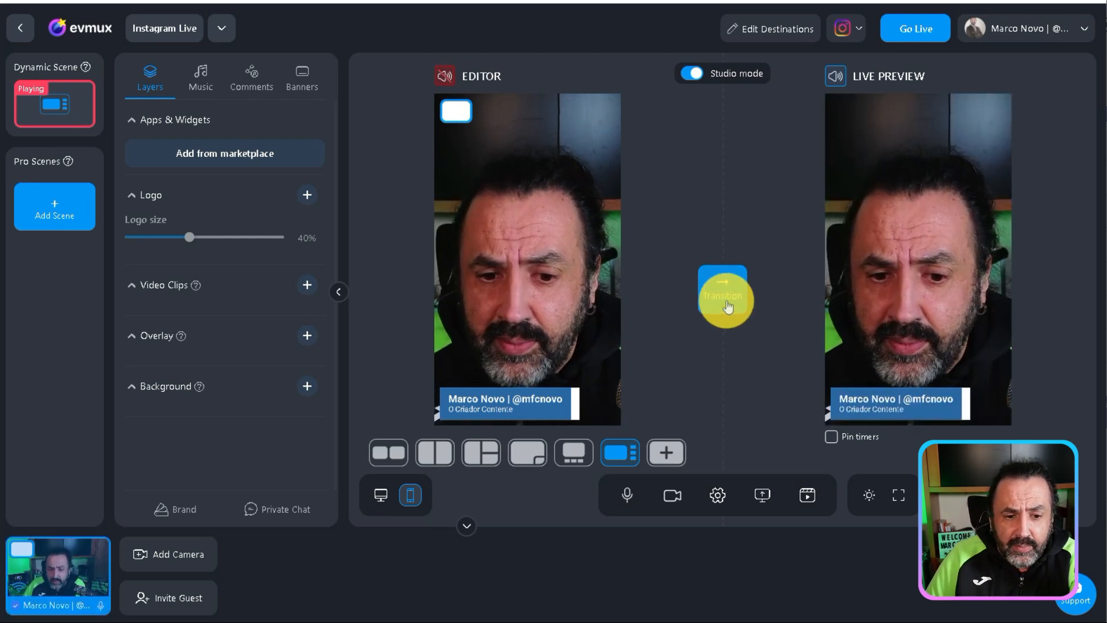
Go through the split and grid layouts and set the scene to the picture-in-picture layout
click(411, 456)
click(437, 456)
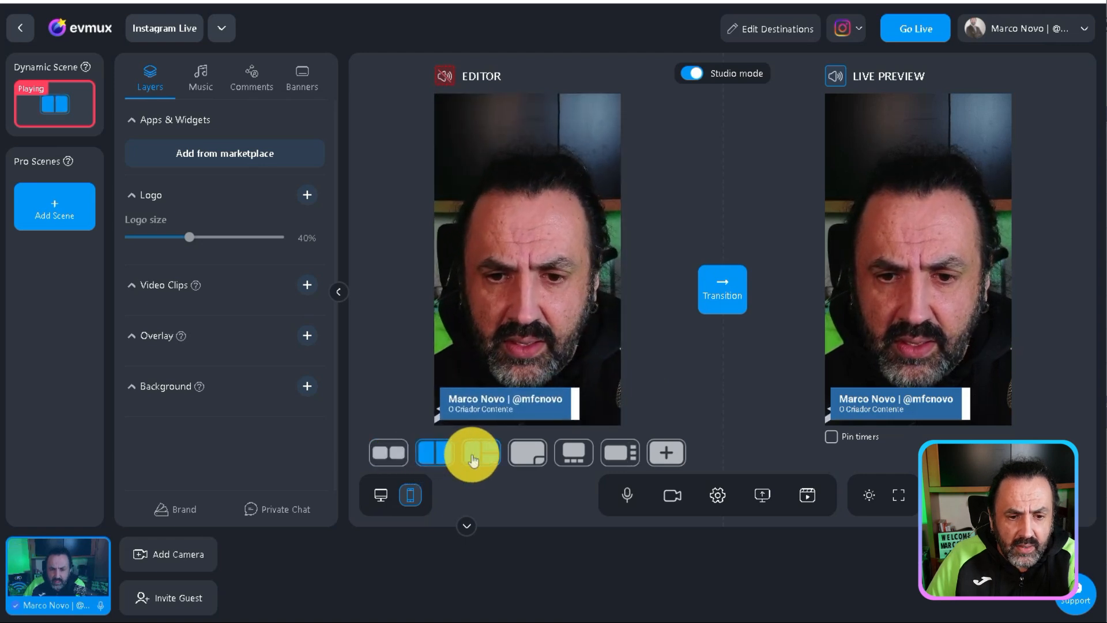
click(479, 461)
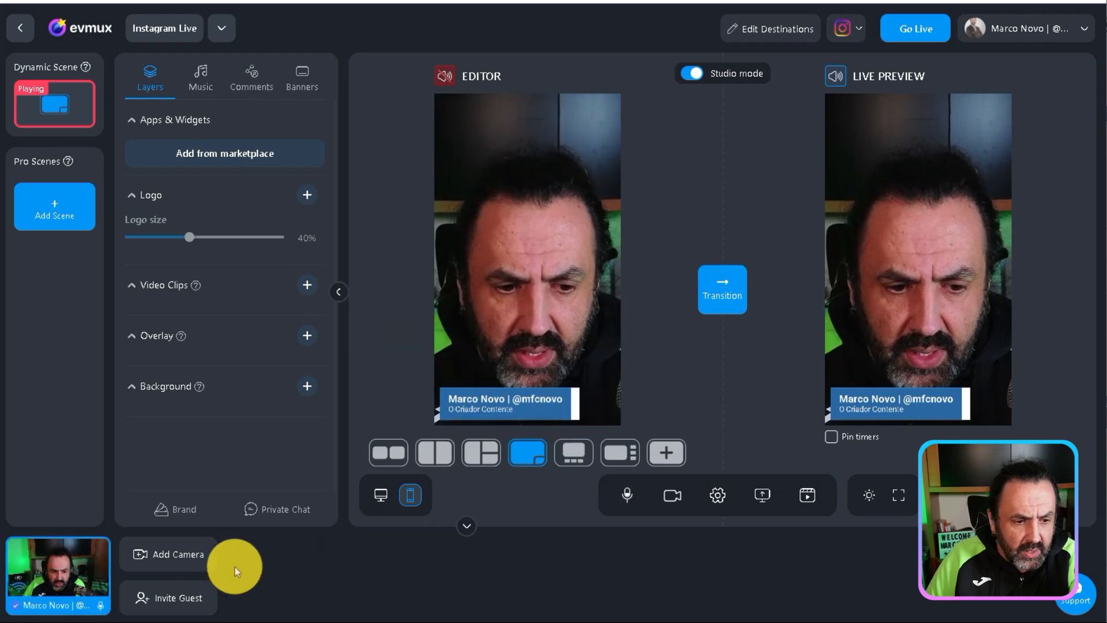
Try to add an additional camera source to the studio
click(175, 555)
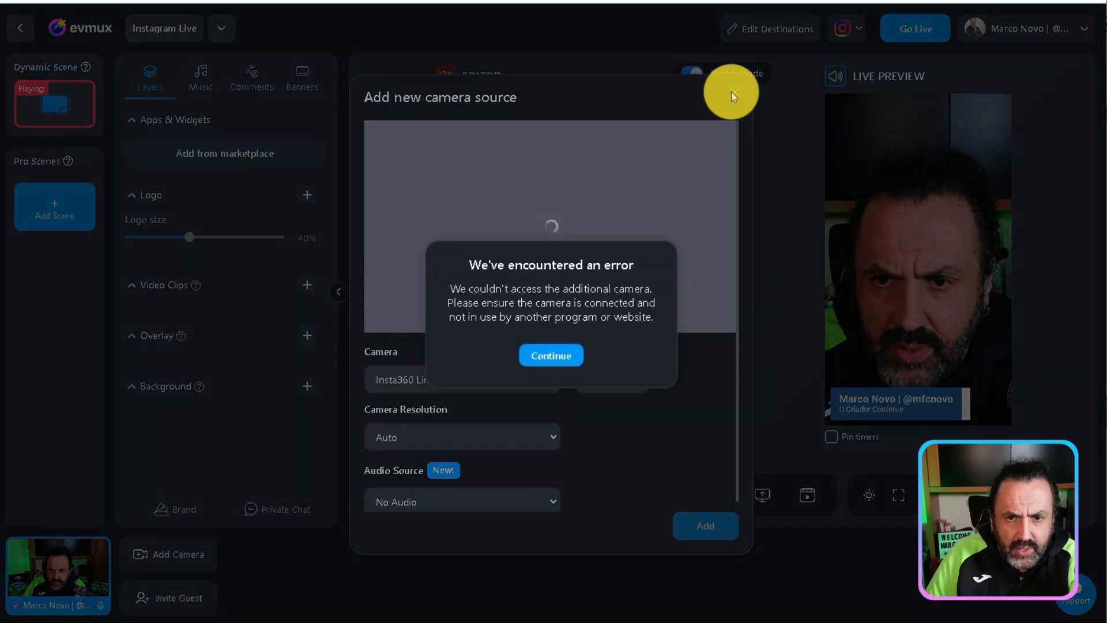
click(732, 96)
click(737, 98)
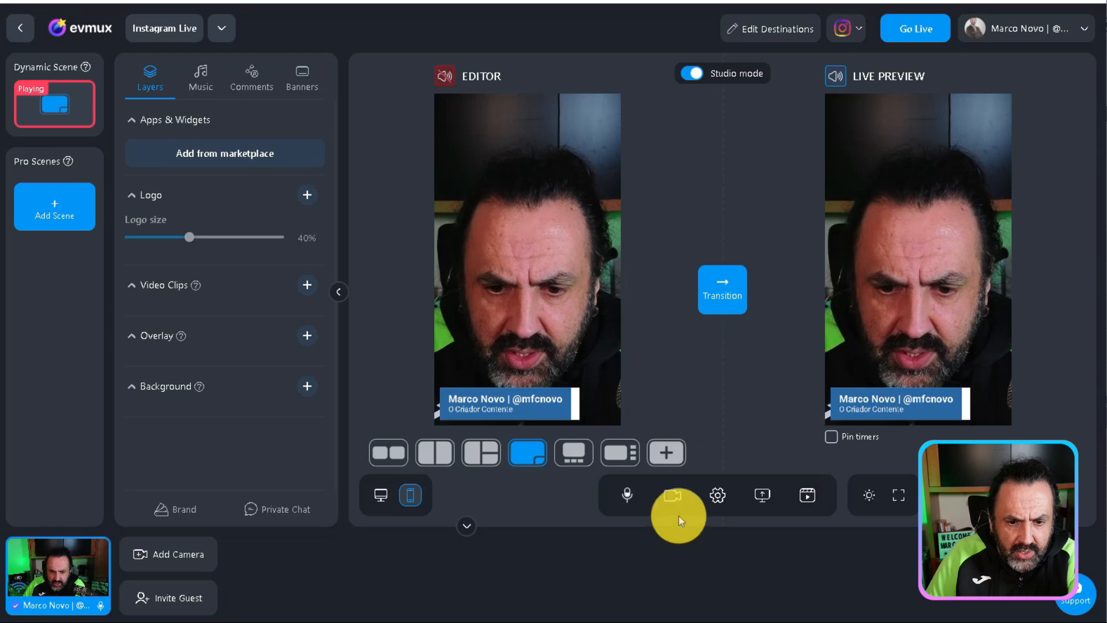
Share the VoiceMeeter window and add it to the scene as a small inset over the full-frame camera
click(769, 502)
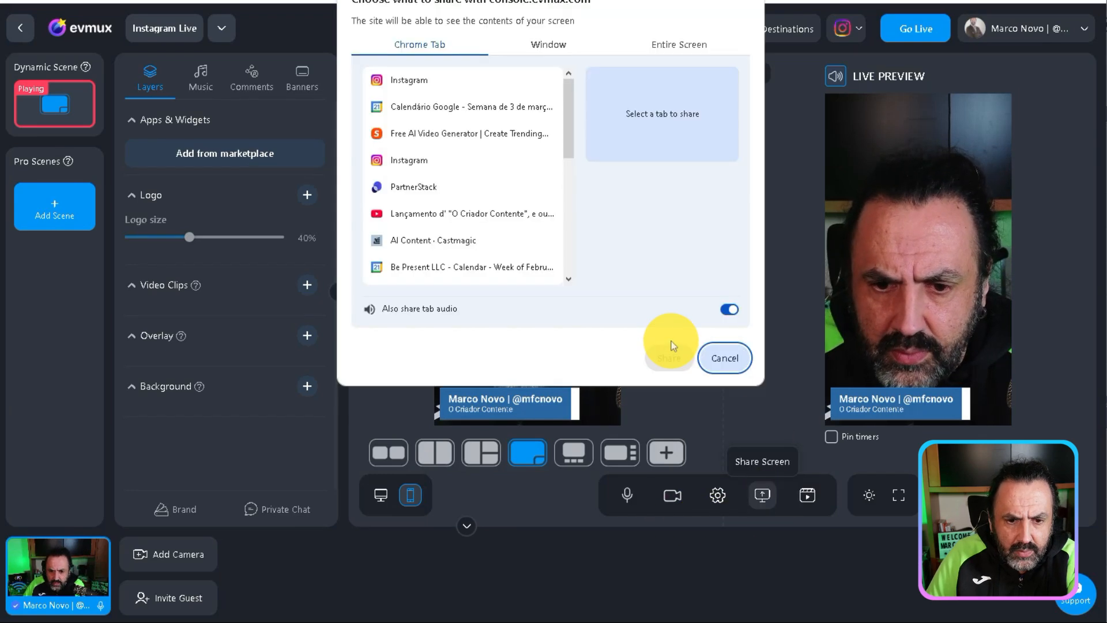
click(546, 46)
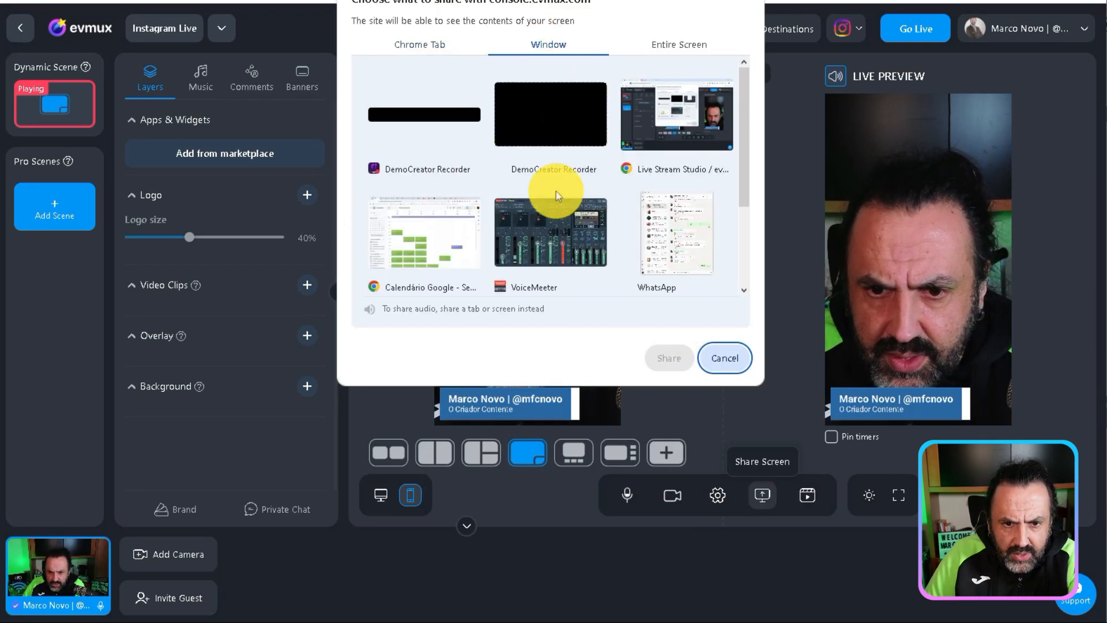
click(551, 217)
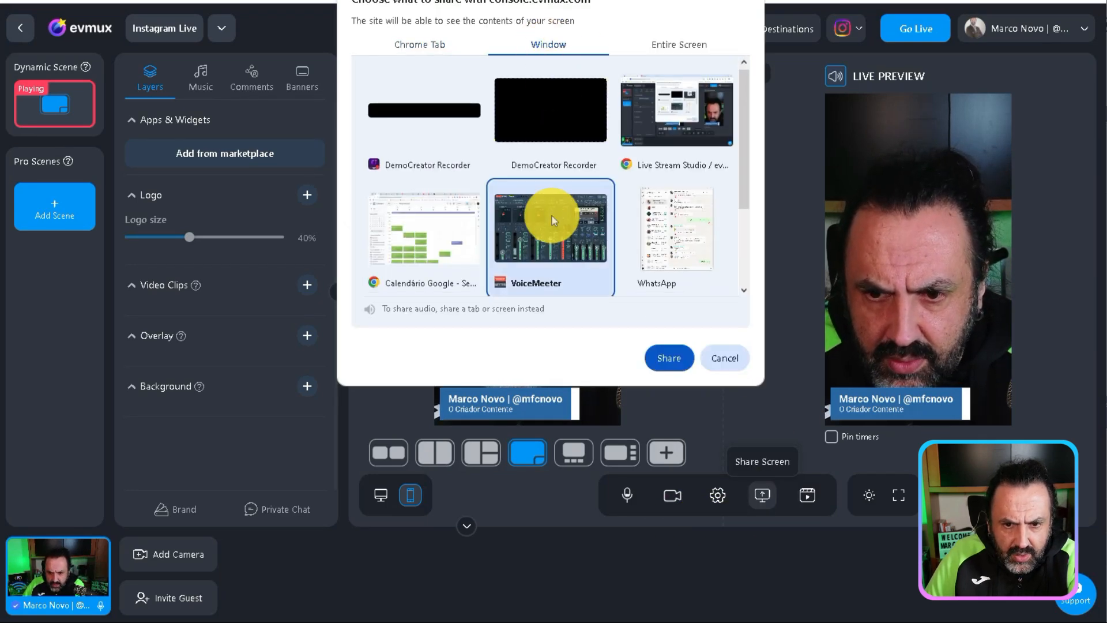
click(666, 358)
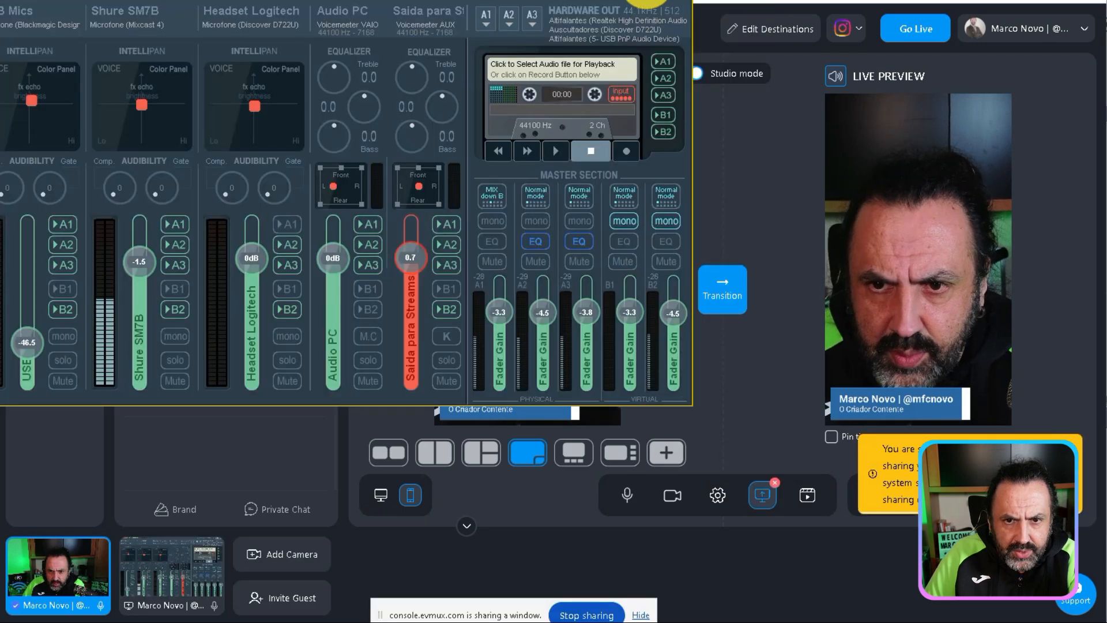
click(176, 582)
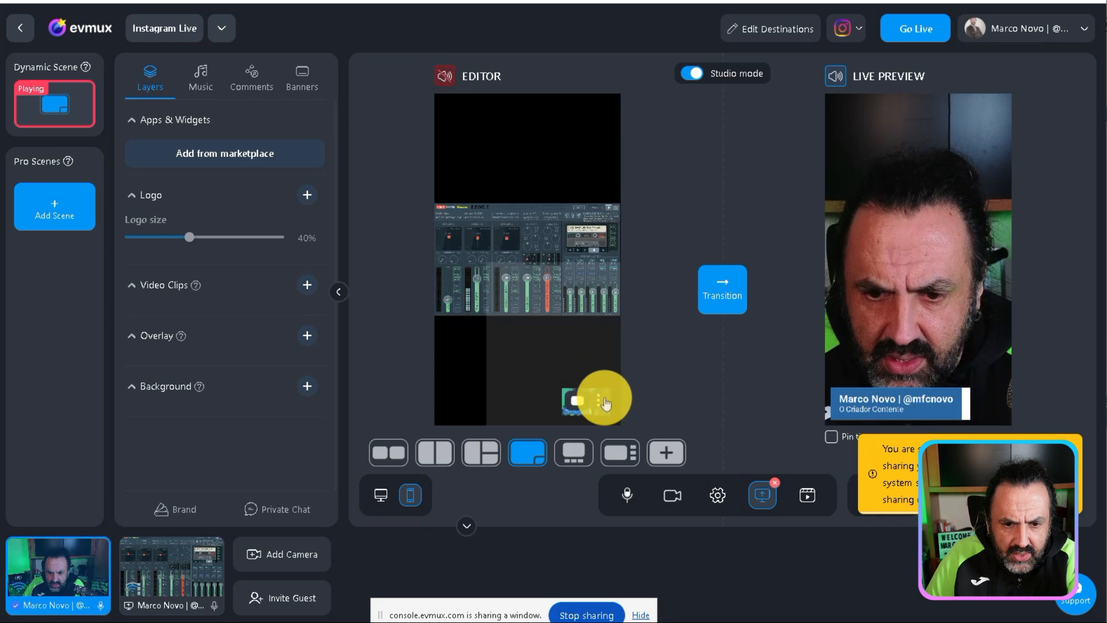
click(600, 414)
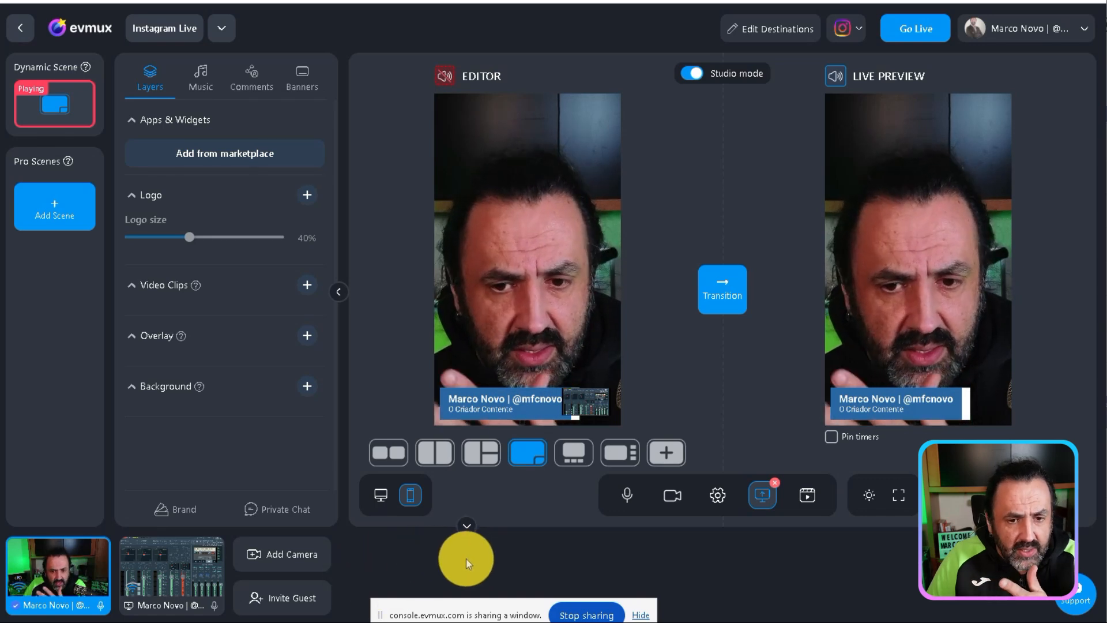
Copy the guest invitation link and add the joined guest's camera to the scene
click(311, 595)
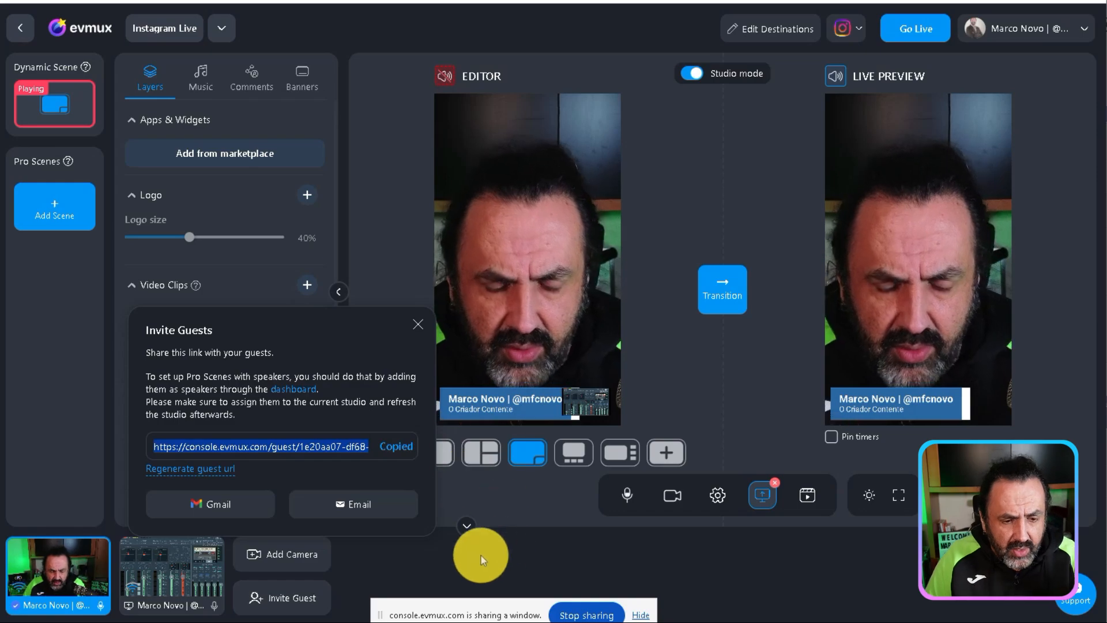
click(418, 325)
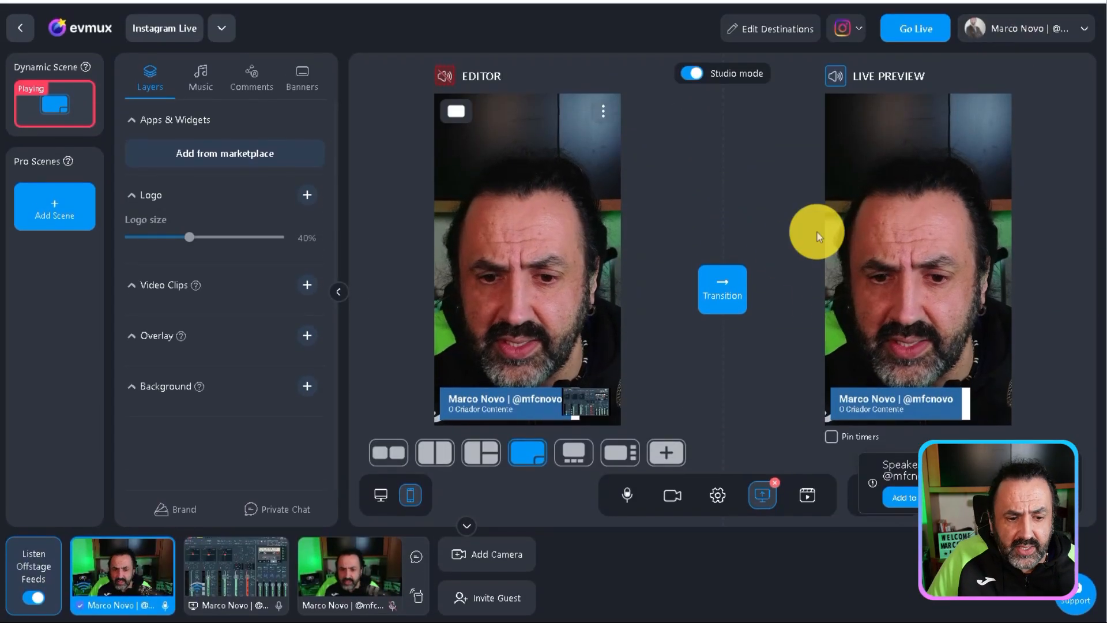
mouse_move(366, 578)
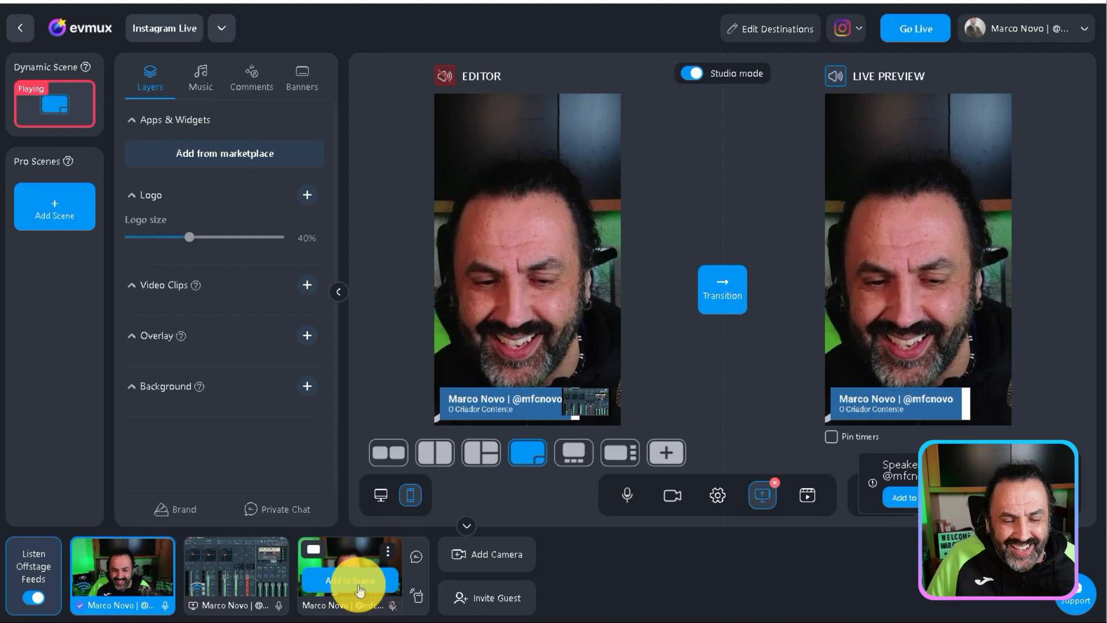
click(361, 583)
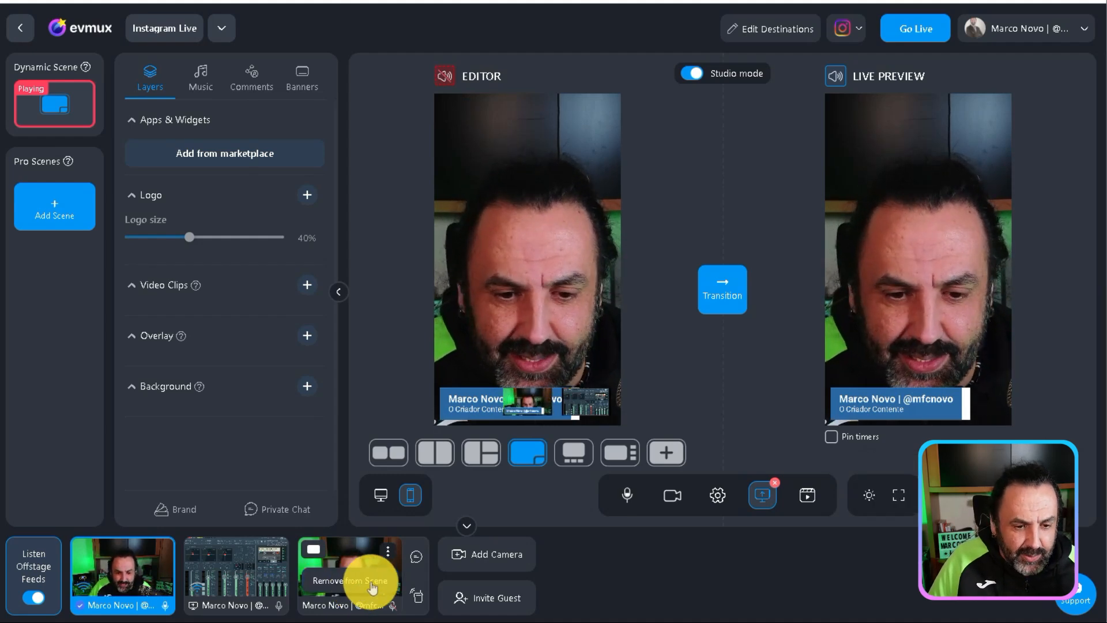
Apply the full-frame split layout and remove the shared VoiceMeeter window from the scene
click(435, 458)
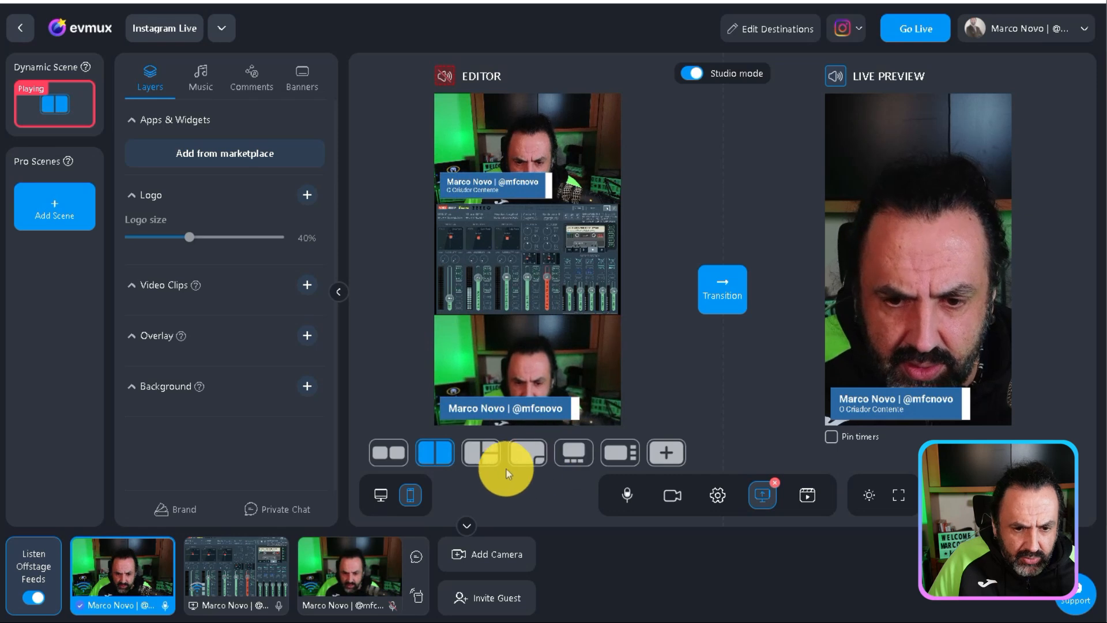
click(252, 582)
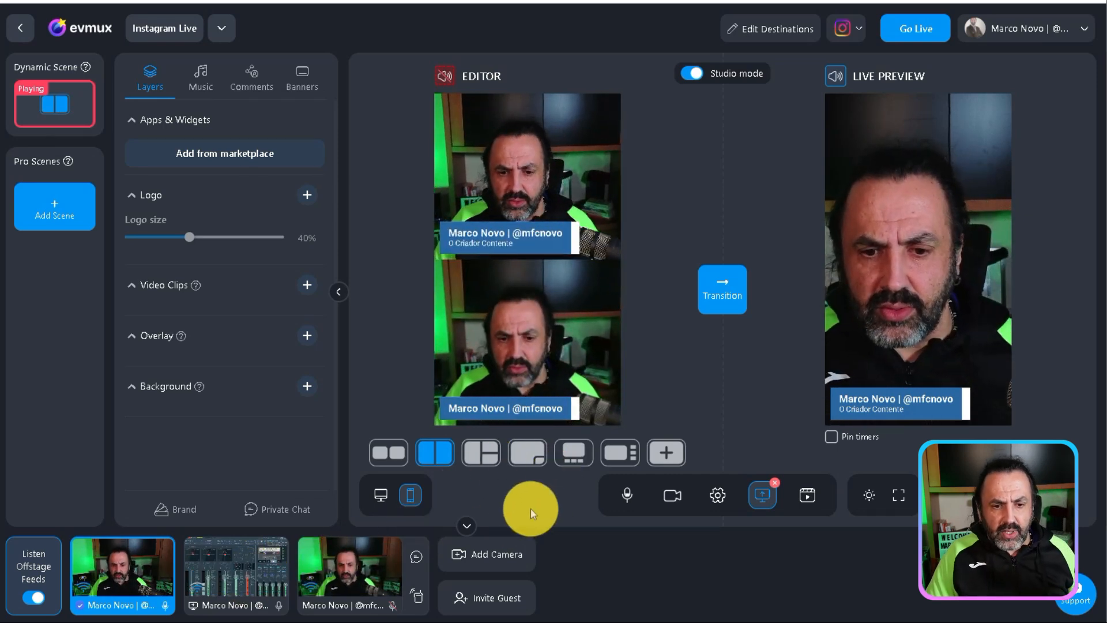
Try the other layouts with the two camera feeds, ending on the large feed above a thumbnail
click(390, 461)
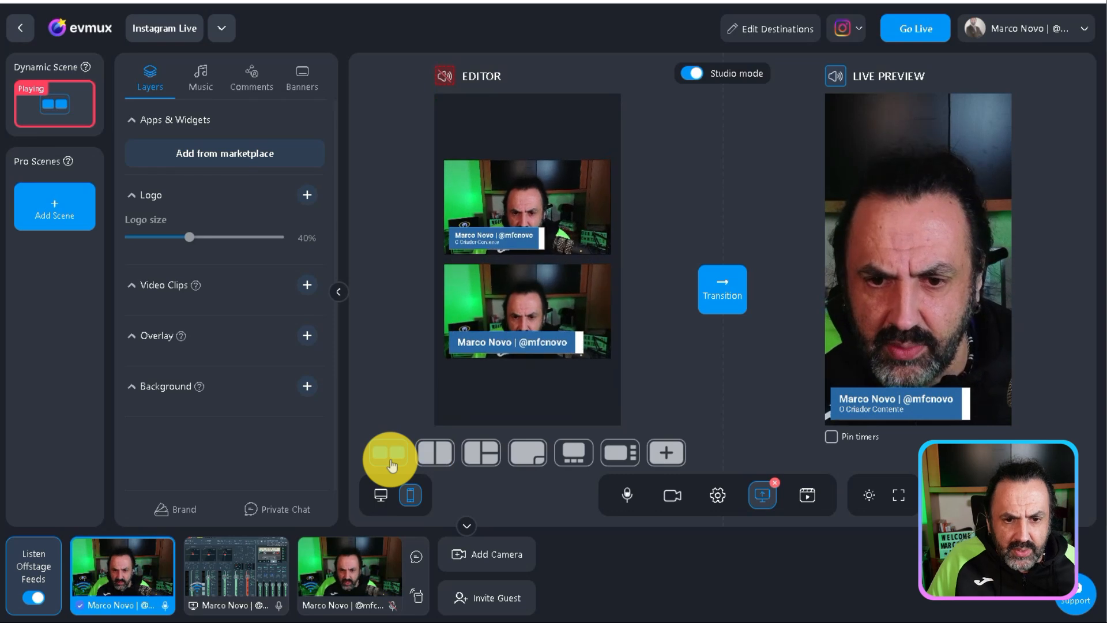
click(426, 459)
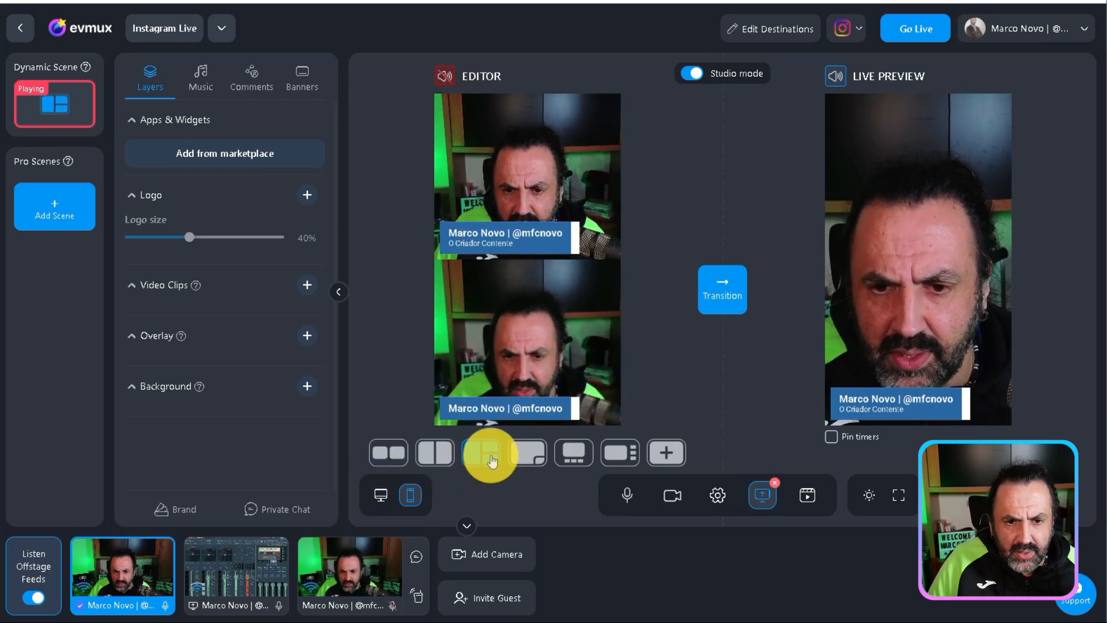
click(523, 460)
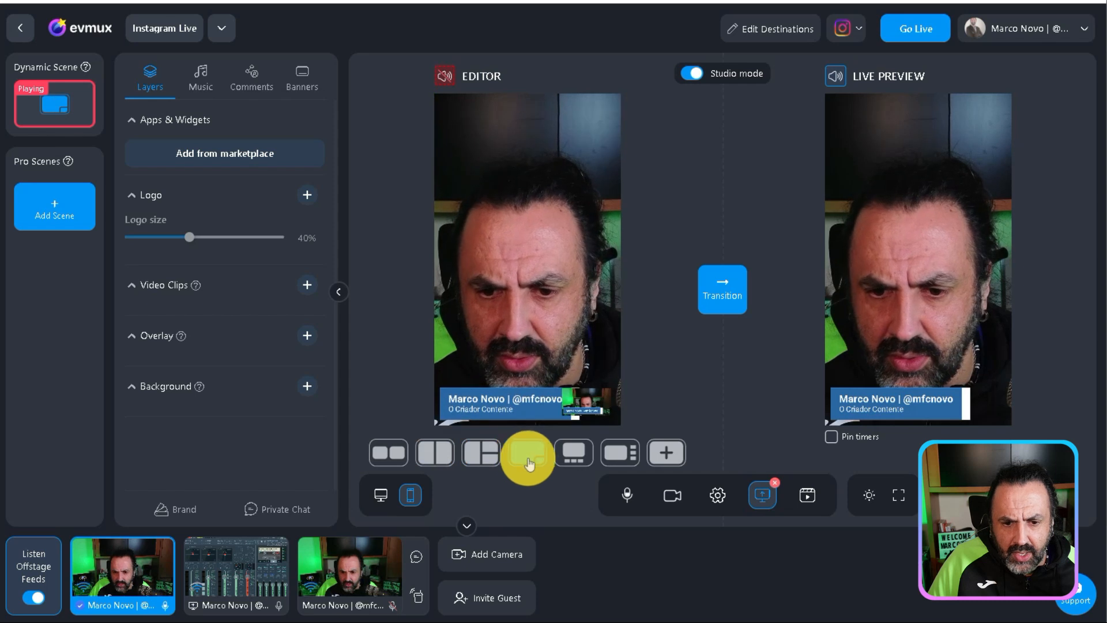
click(577, 460)
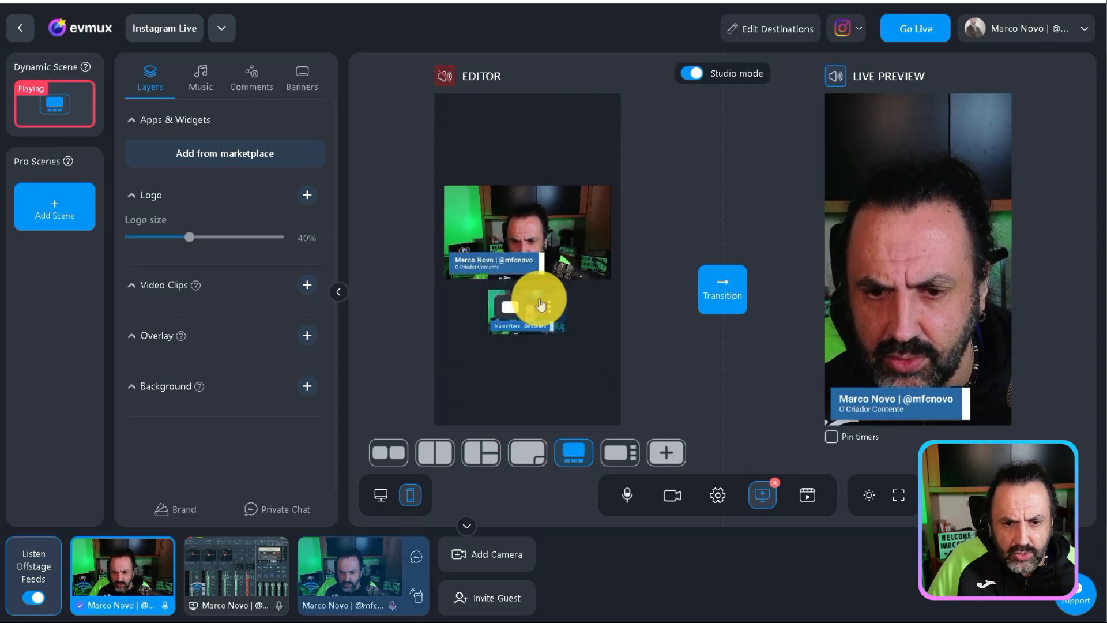
Swap the large and small camera feeds back and forth, and send the thumbnail layout to the live preview
click(547, 304)
click(532, 299)
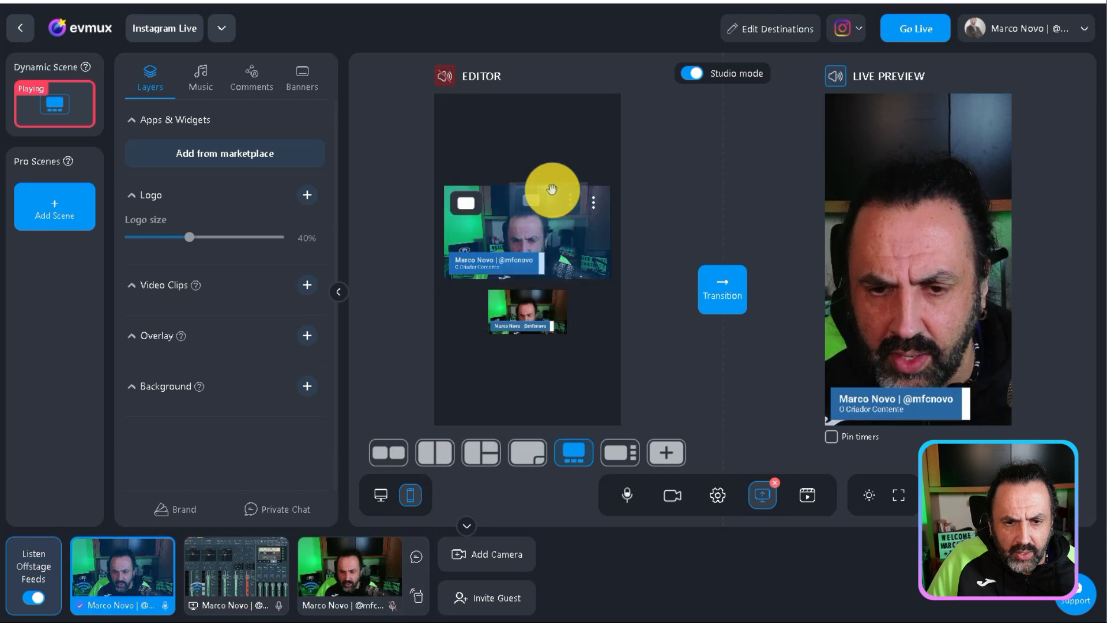
drag(552, 189, 548, 301)
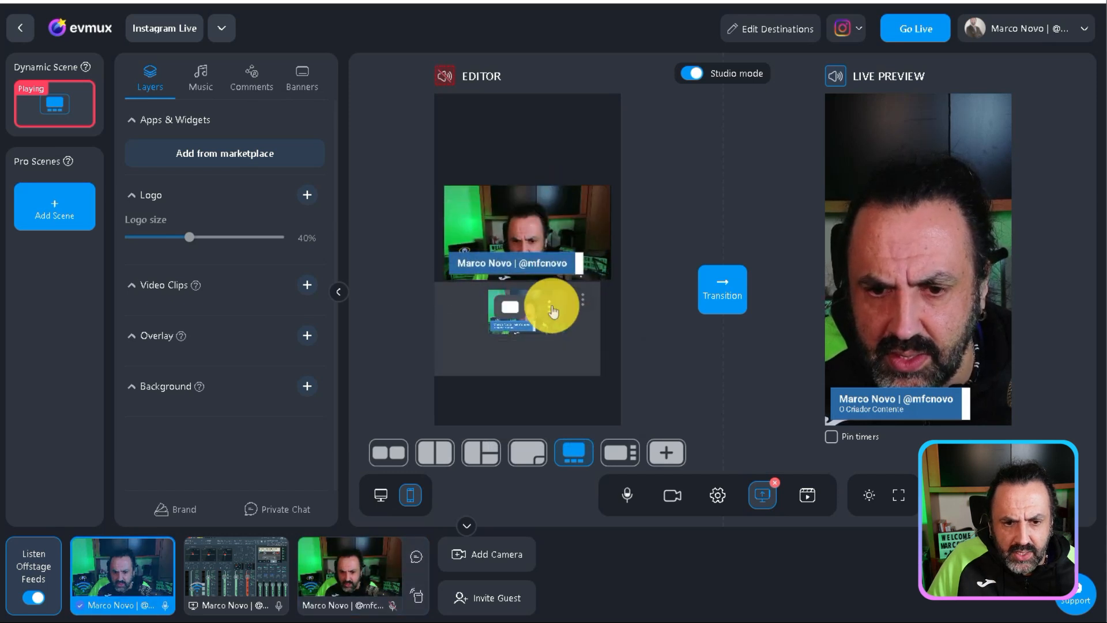
click(711, 300)
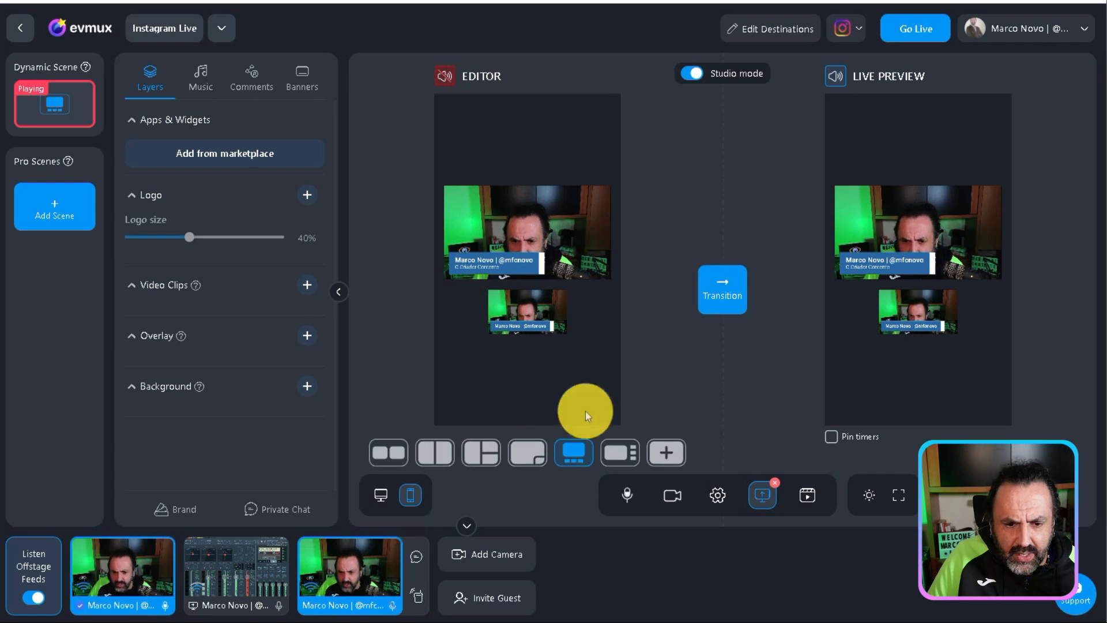
Apply the split layout that stacks both cameras across the full frame and send it to the live preview
click(434, 464)
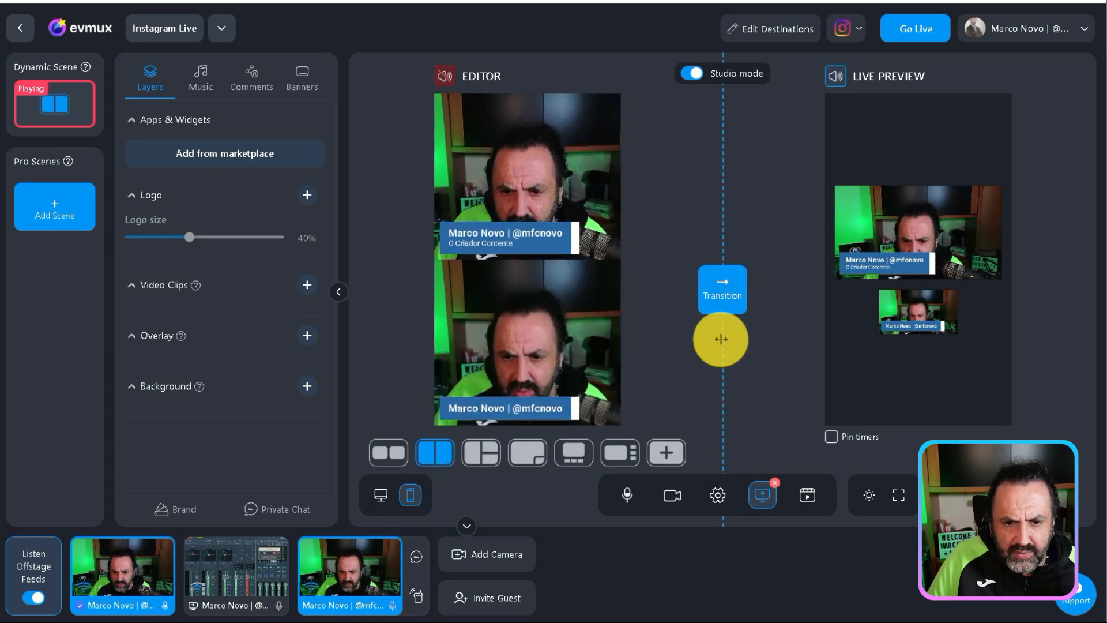
click(716, 309)
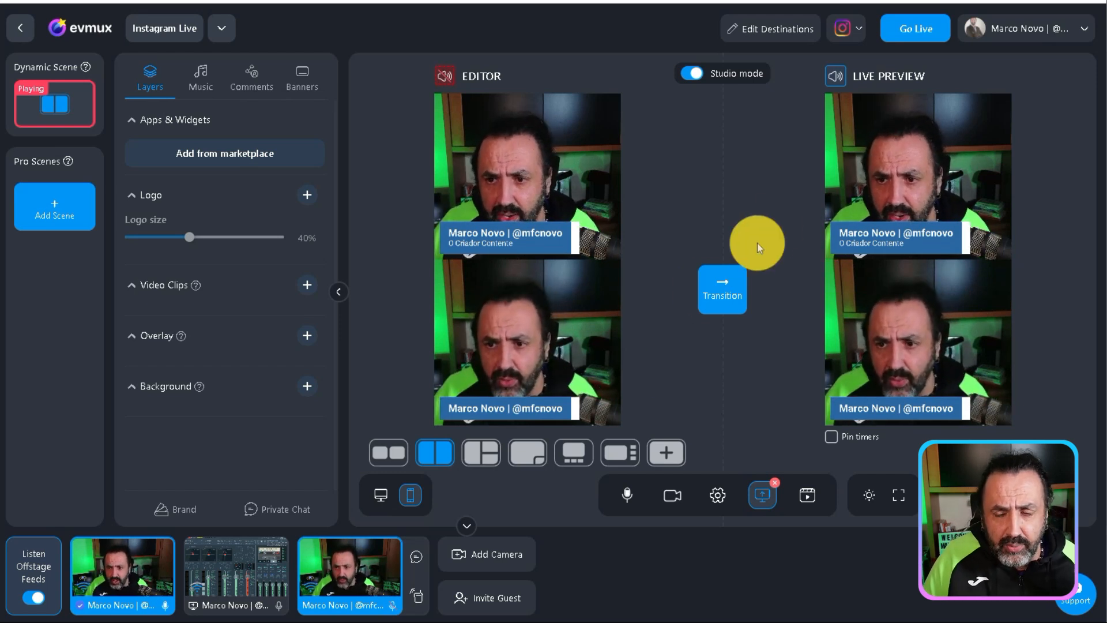
Add another Instagram destination with the display name "My Instagram Live With evmux" and go to its empty stream key field
click(840, 27)
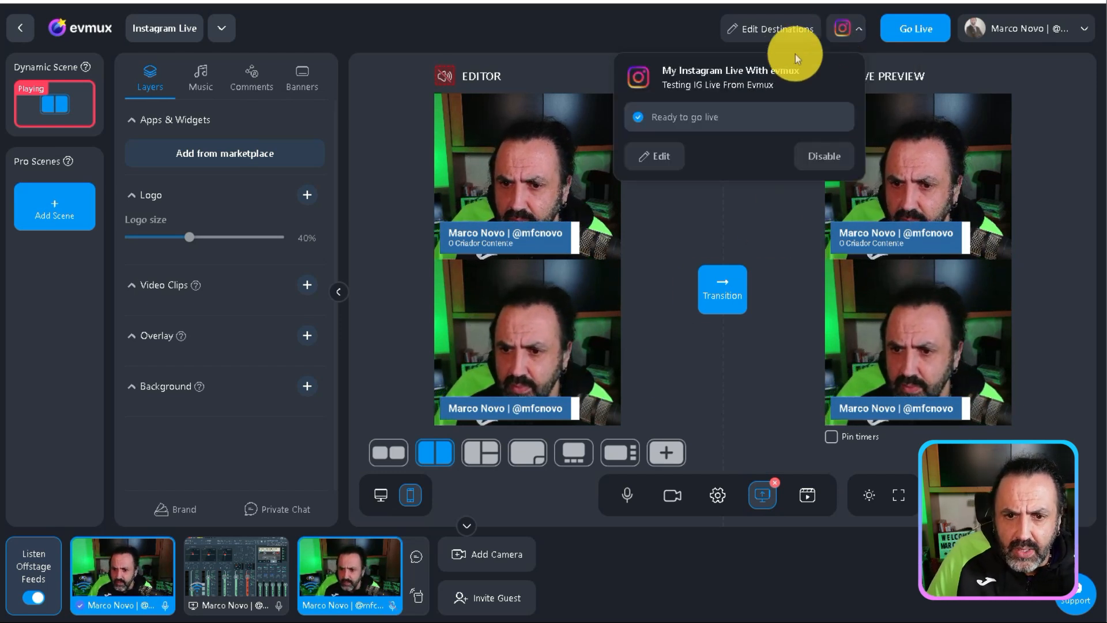
click(660, 155)
scroll(634, 172, down, 1)
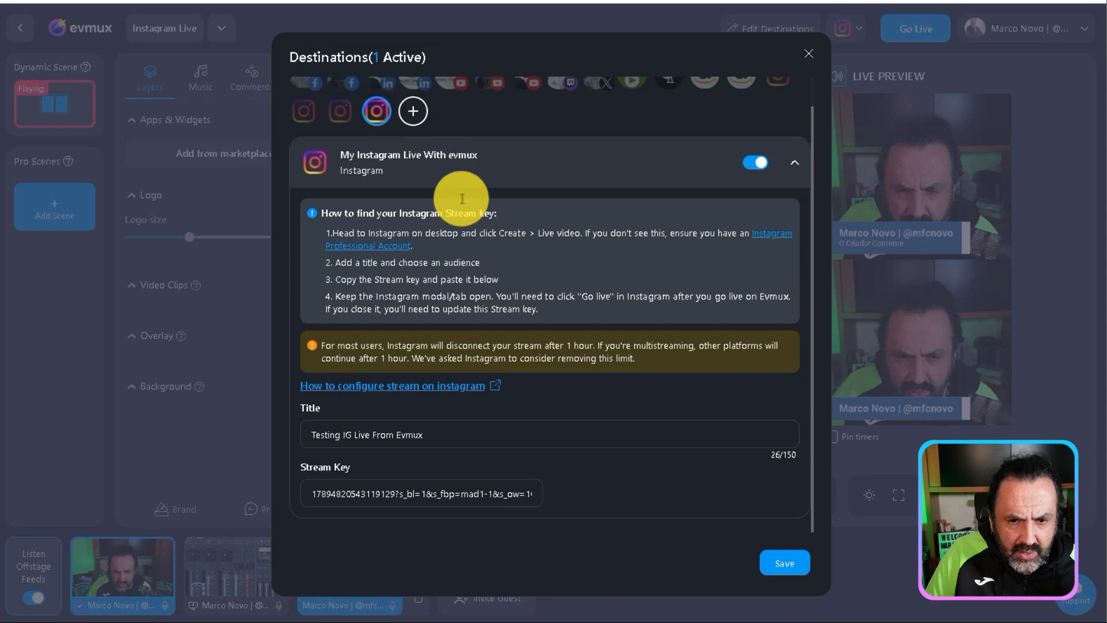
click(410, 113)
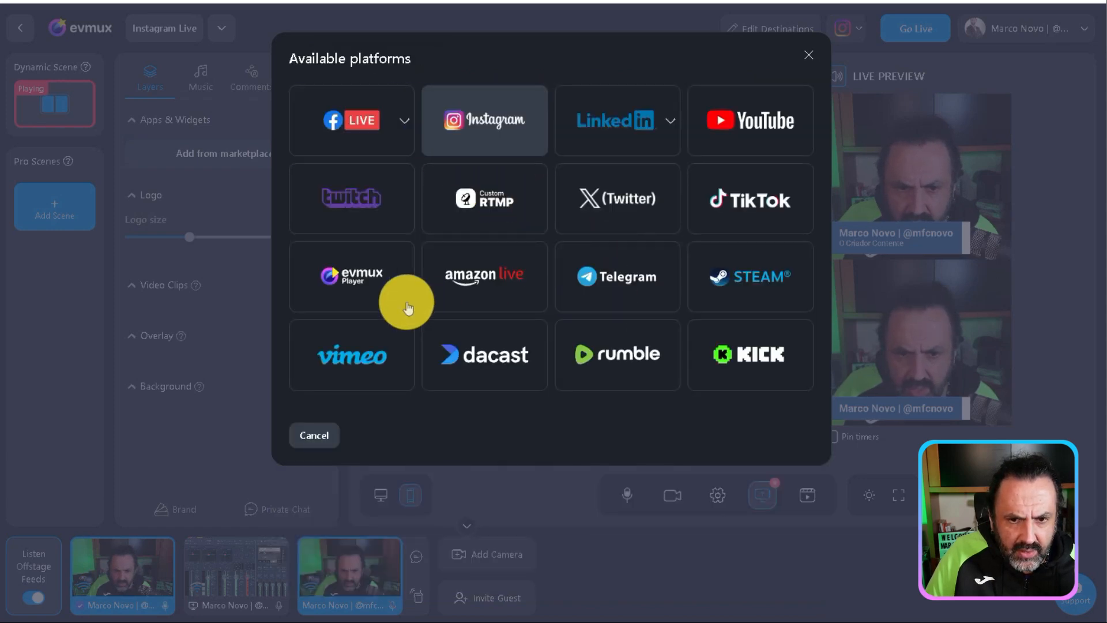
click(466, 138)
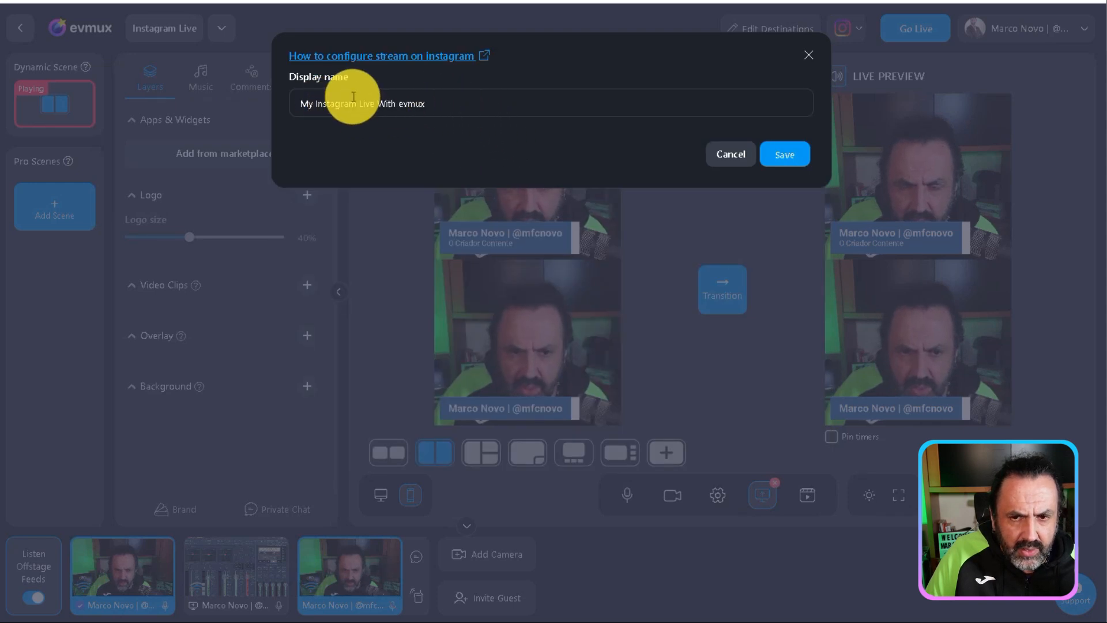
click(778, 156)
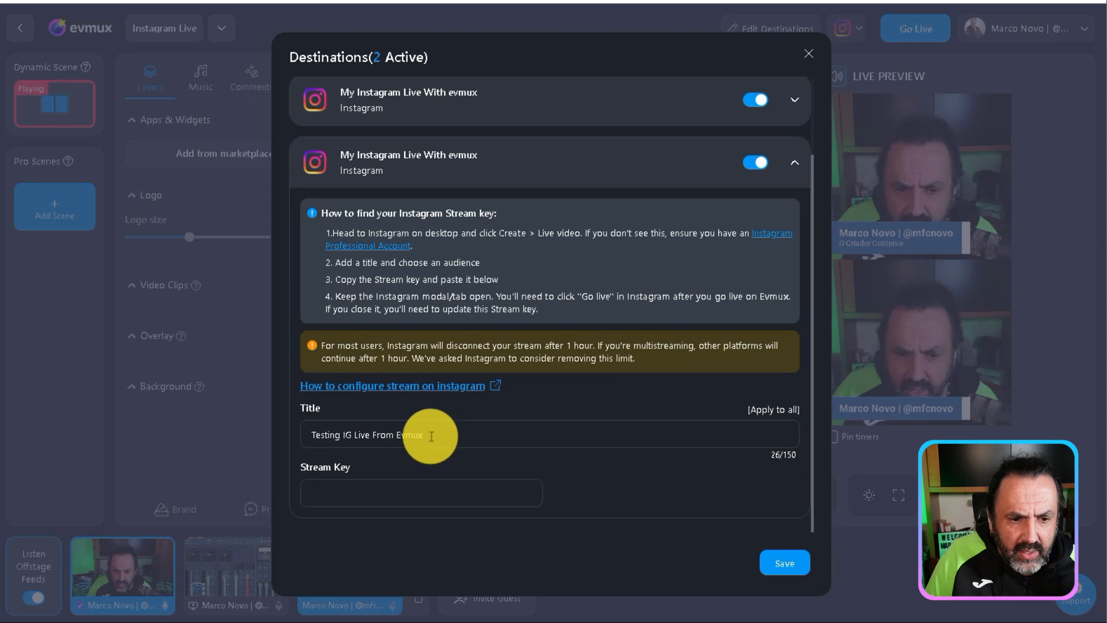
click(410, 505)
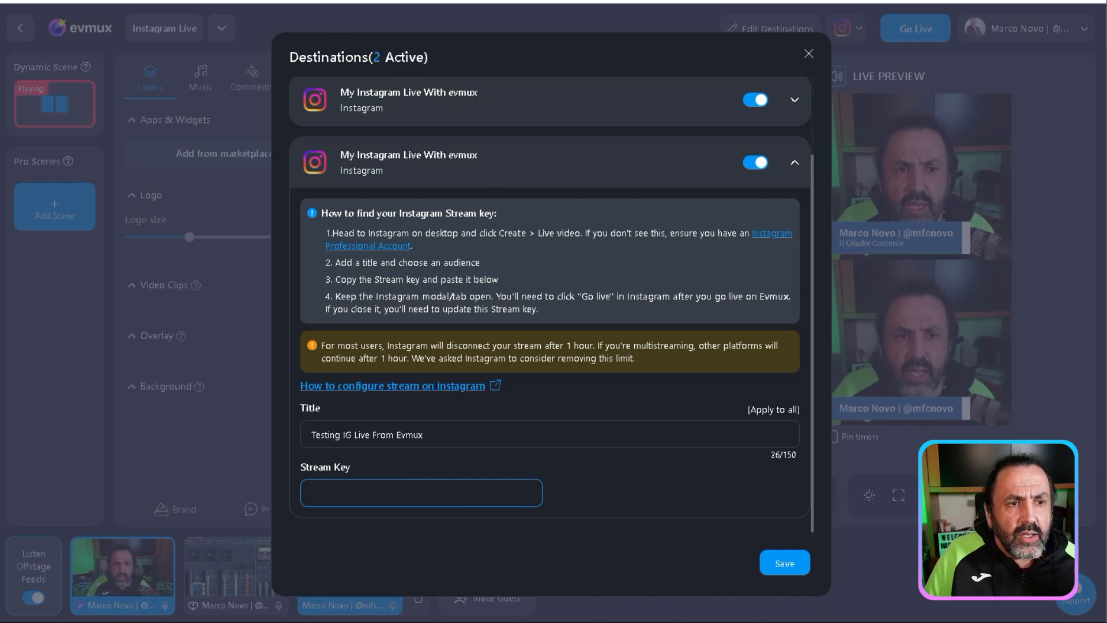
Switch to Instagram and start creating a new live video
click(231, 1)
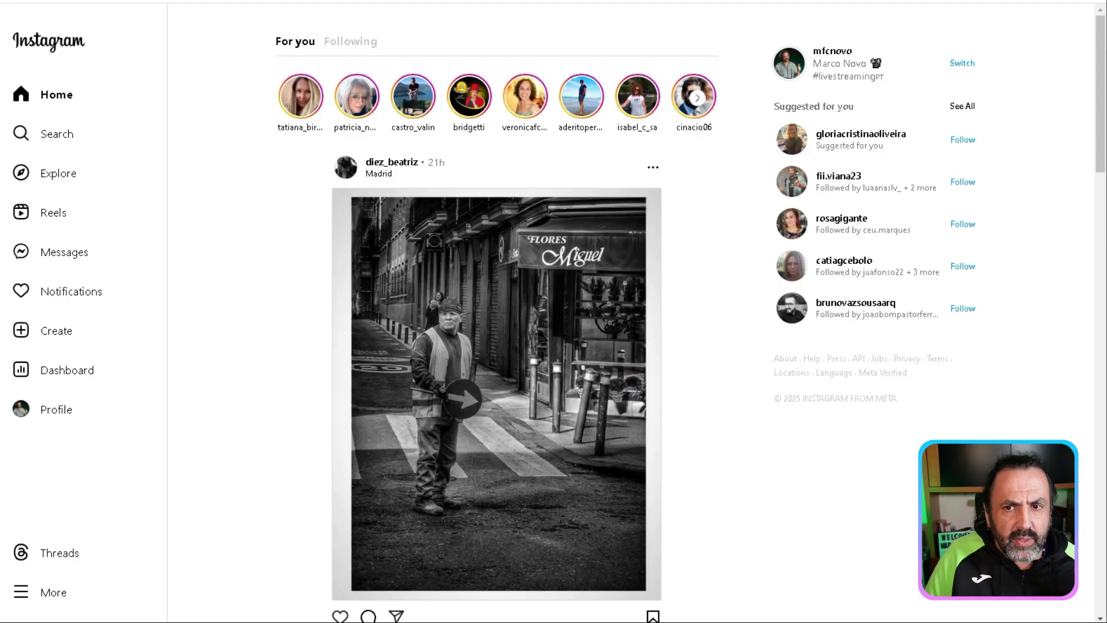
click(48, 333)
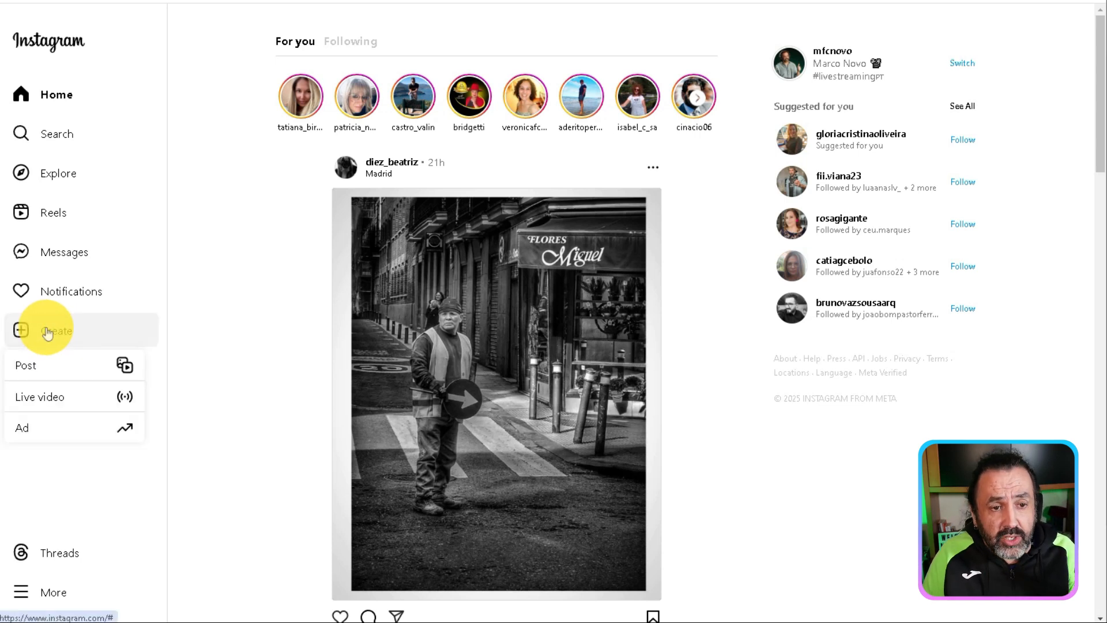
click(57, 396)
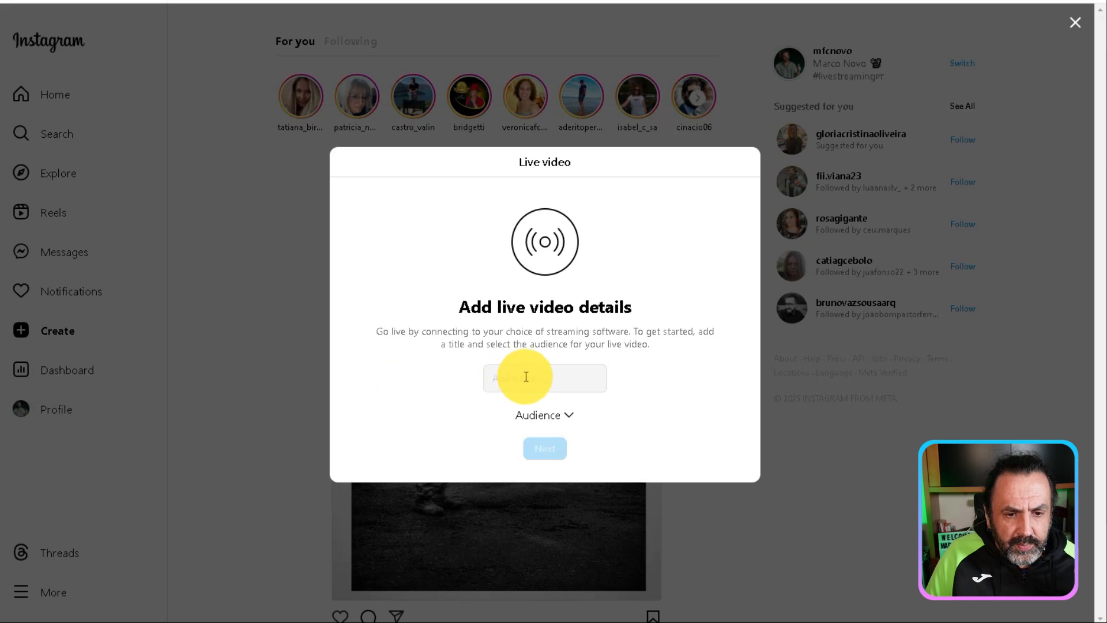
Title the live video "Testing IG Live from Evmux!", set its audience to Public and continue to the streaming details
click(527, 377)
text(T)
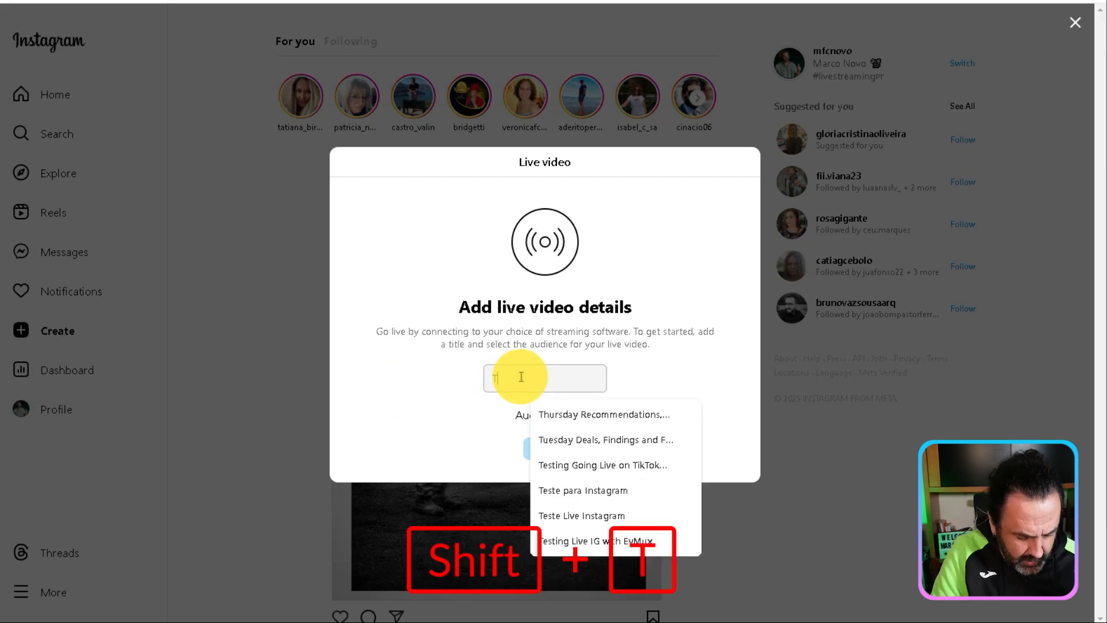
text(esting IG)
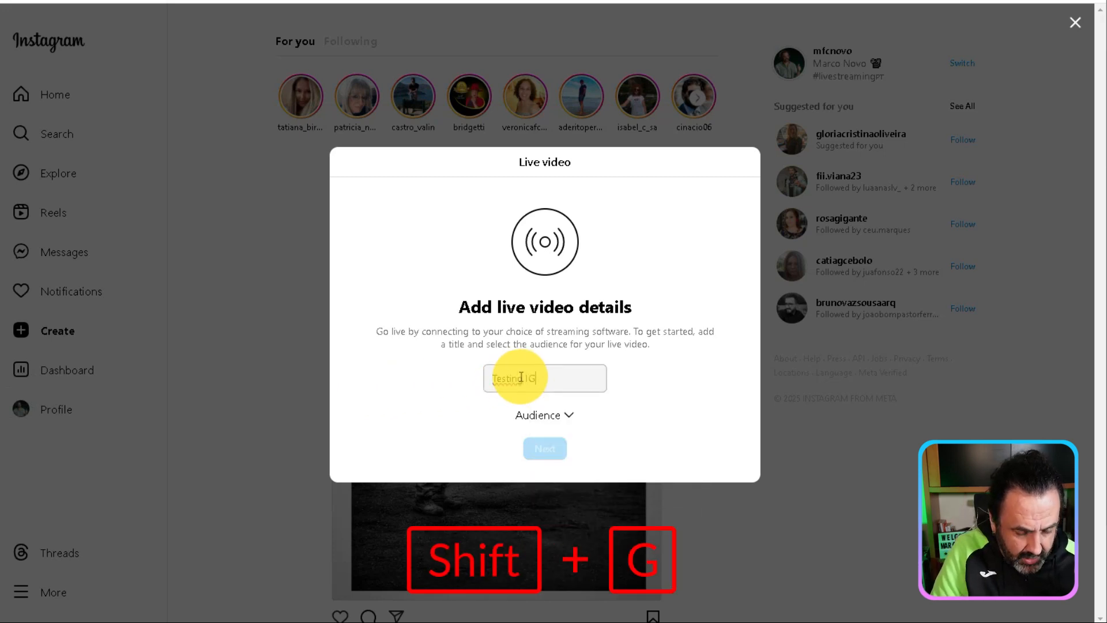
text( Li)
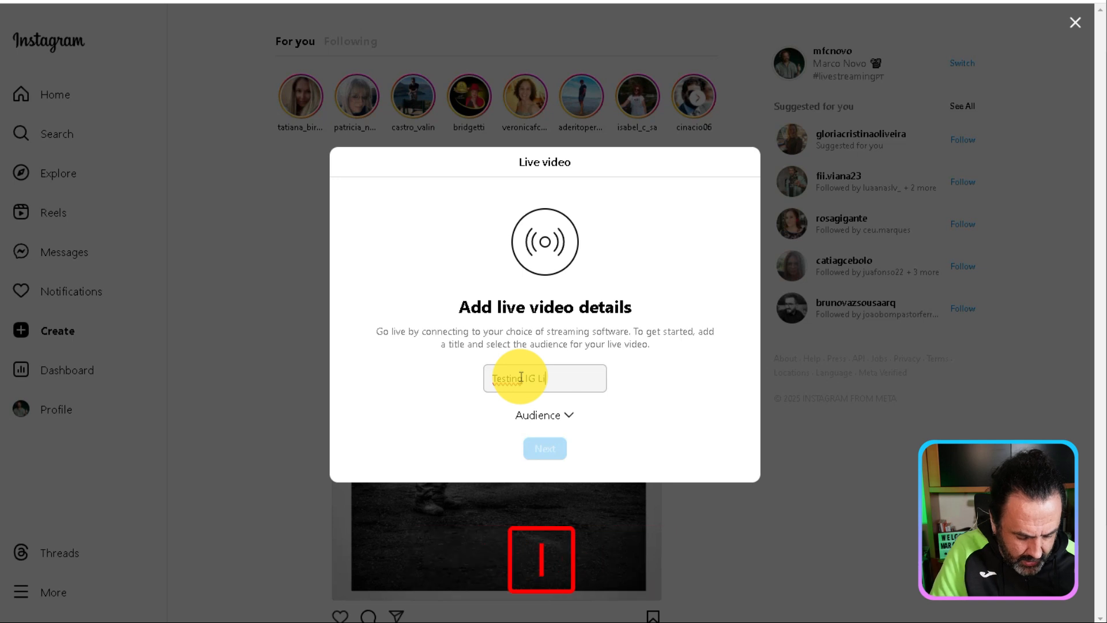
text(ve from )
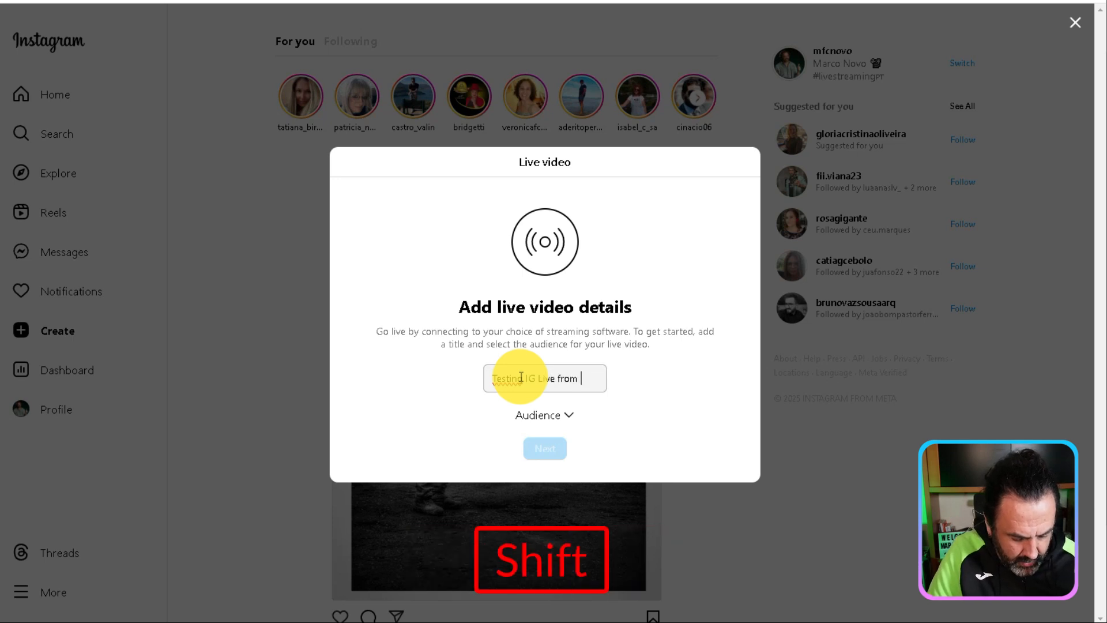
text(Evmux!)
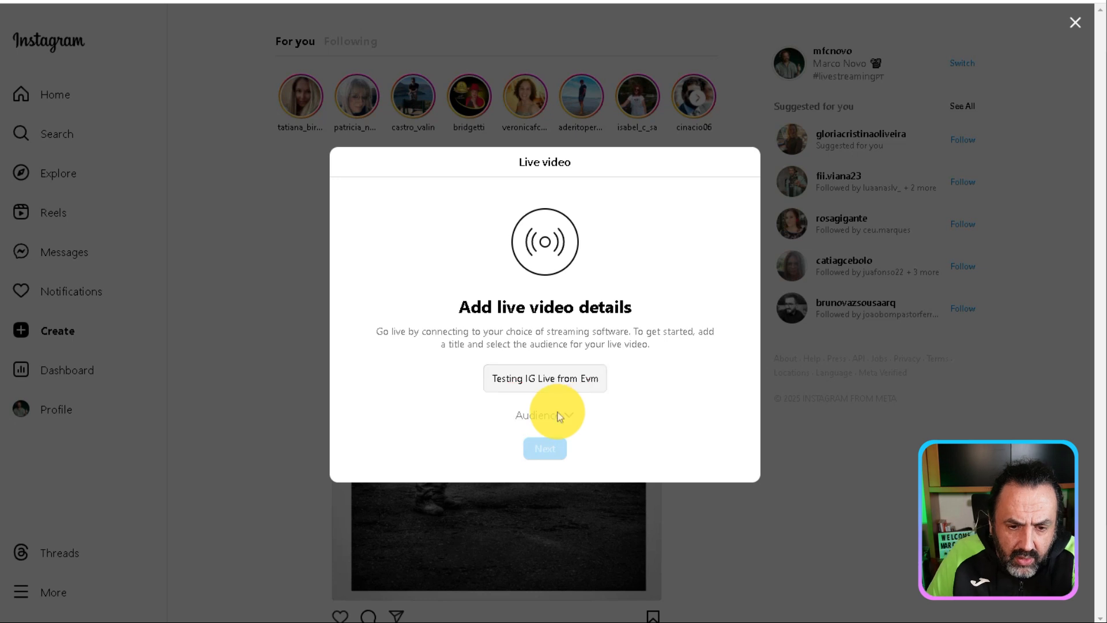
click(557, 415)
click(574, 273)
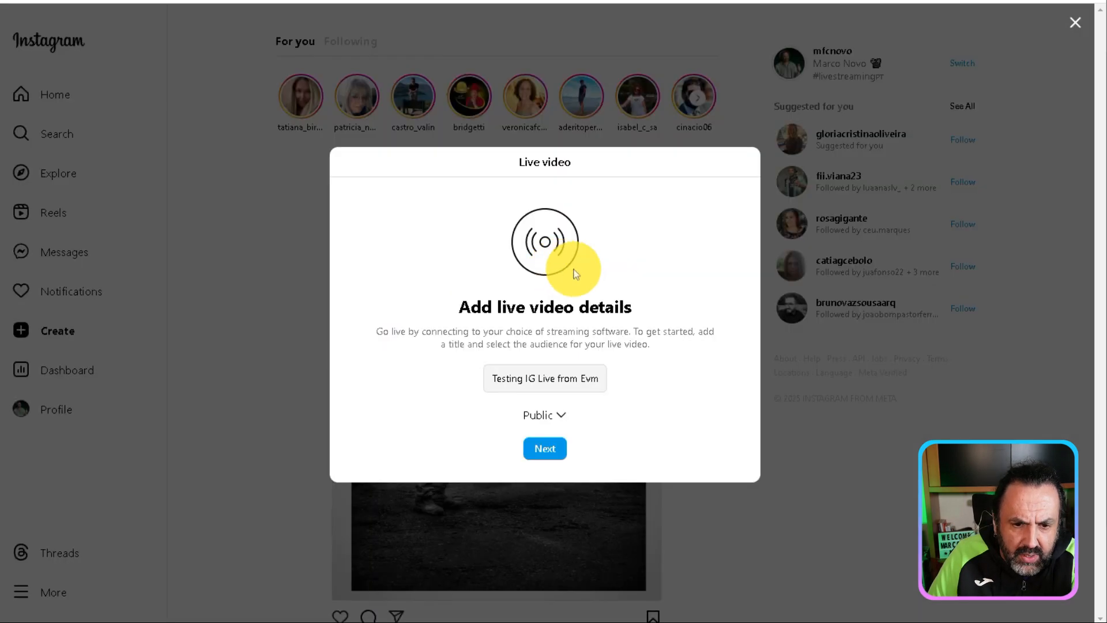
click(544, 458)
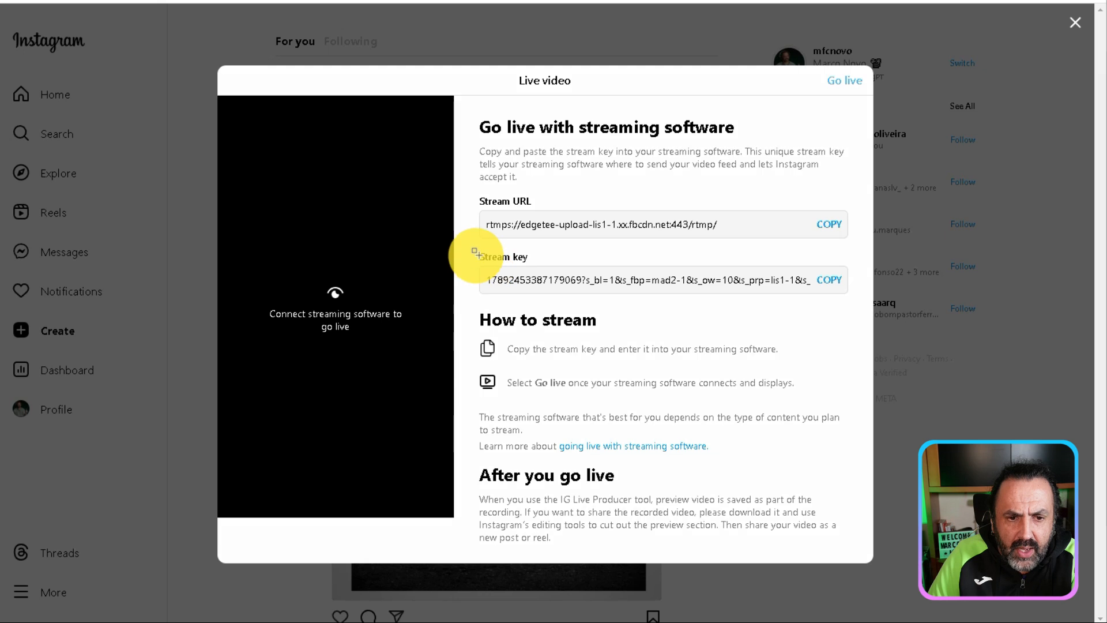
Copy the stream key from Instagram, paste it into the new destination's stream key field in evmux and save the destinations
mouse_move(476, 257)
mouse_down()
mouse_move(720, 298)
mouse_move(851, 298)
mouse_up()
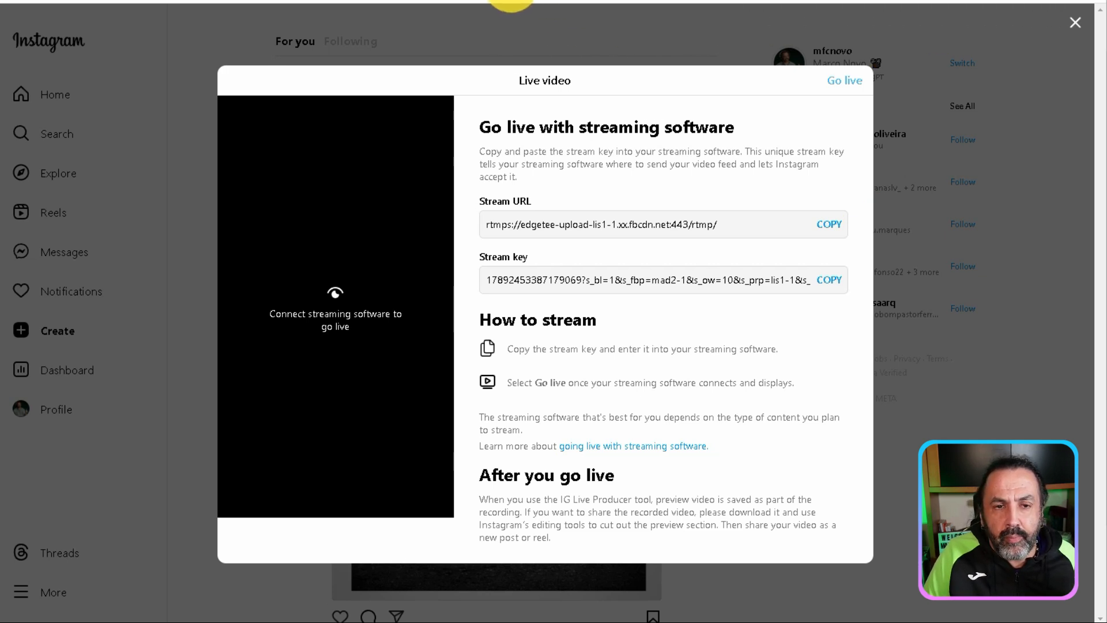
click(829, 280)
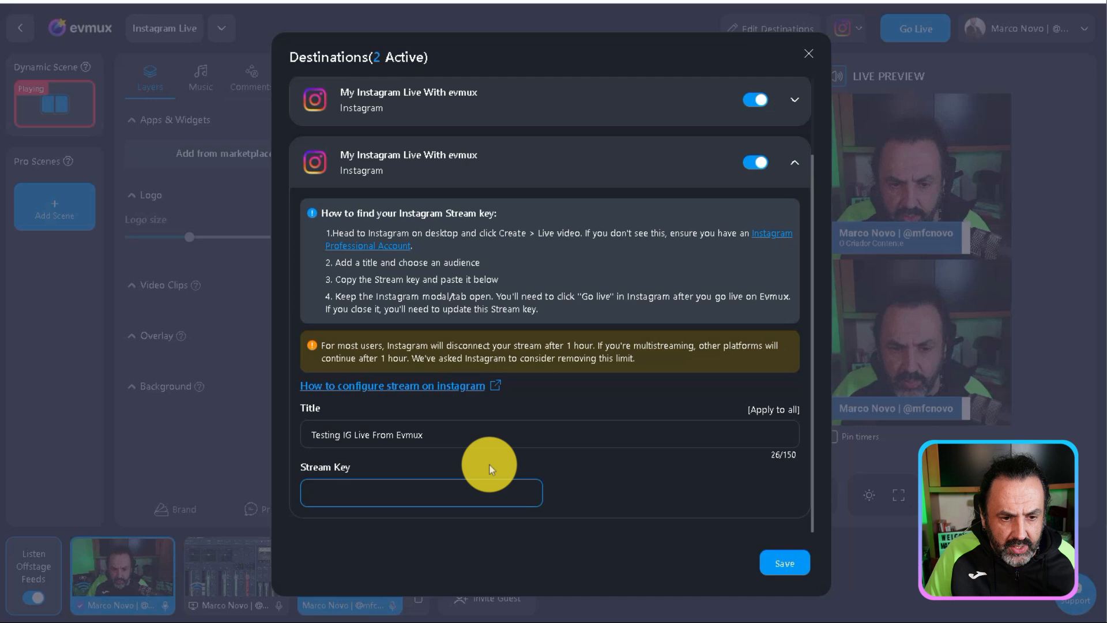
click(421, 492)
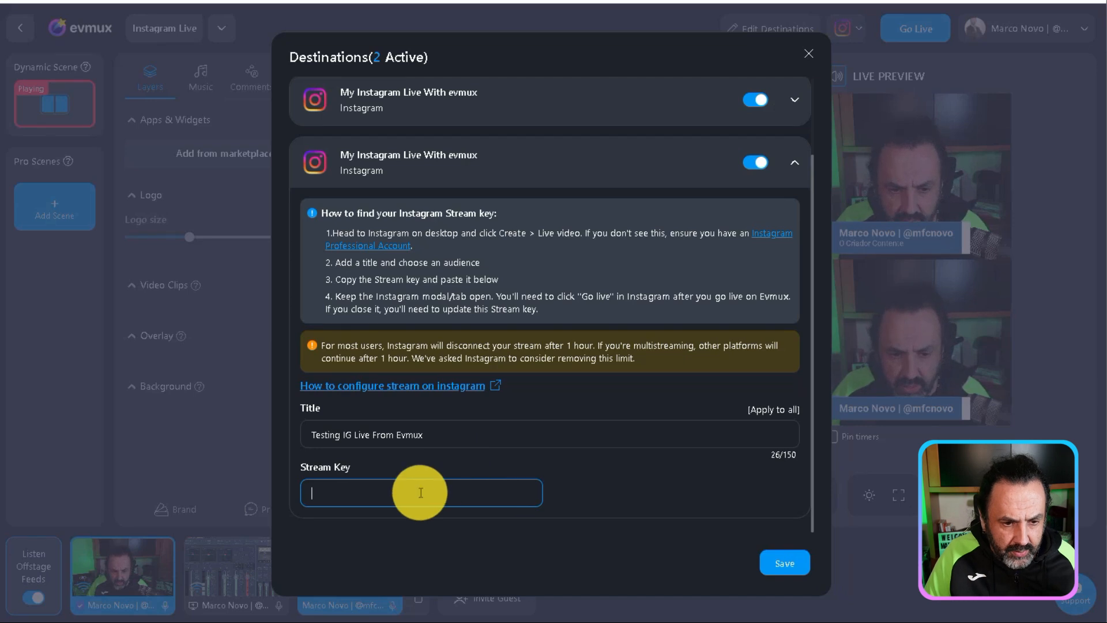
key(ctrl+v)
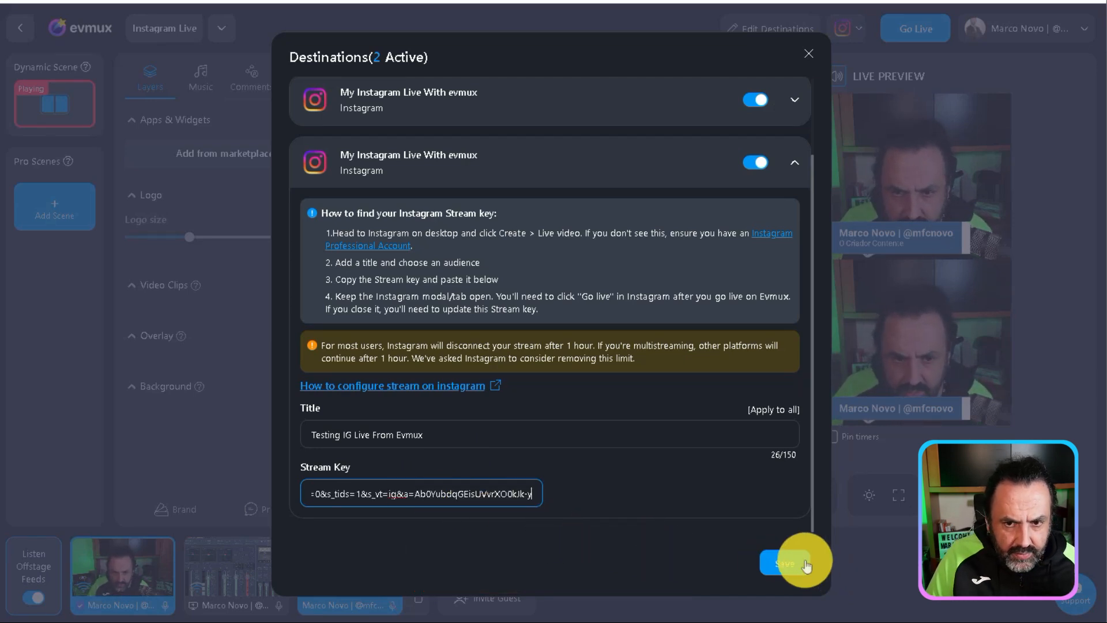
click(728, 113)
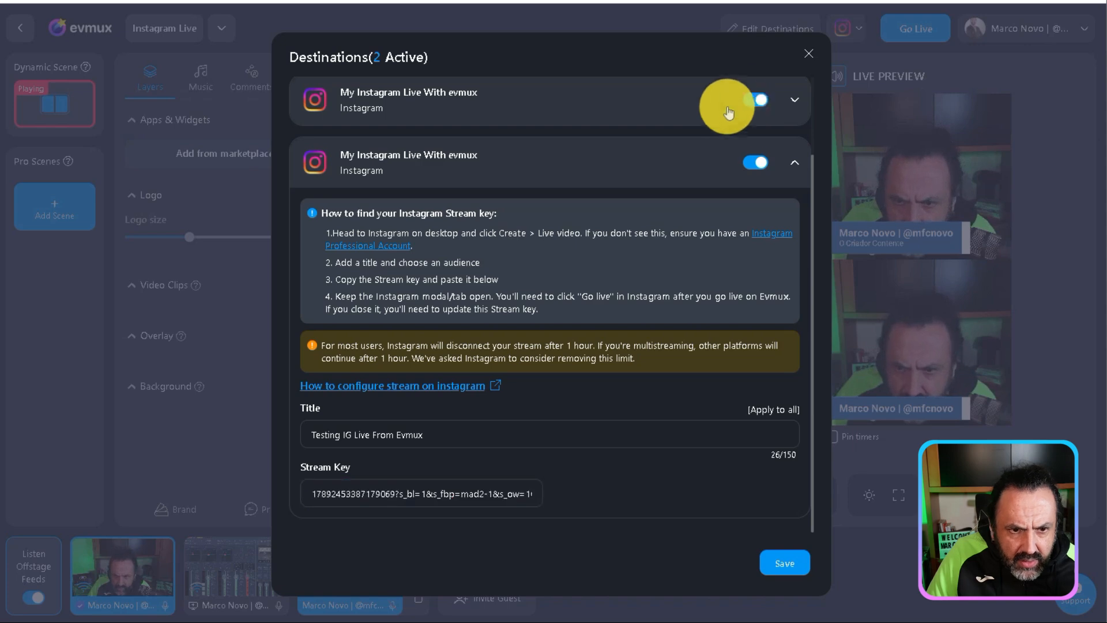
click(785, 565)
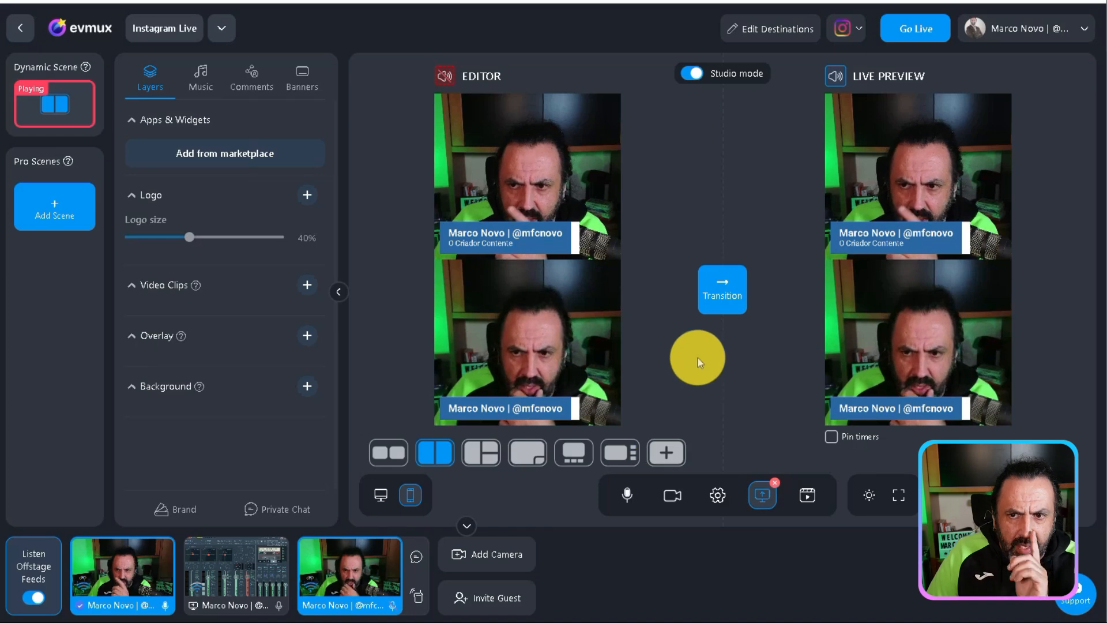
Start the evmux broadcast with recording enabled and the Dynamic Scene as starting scene, and go live from Instagram's live video window
click(900, 32)
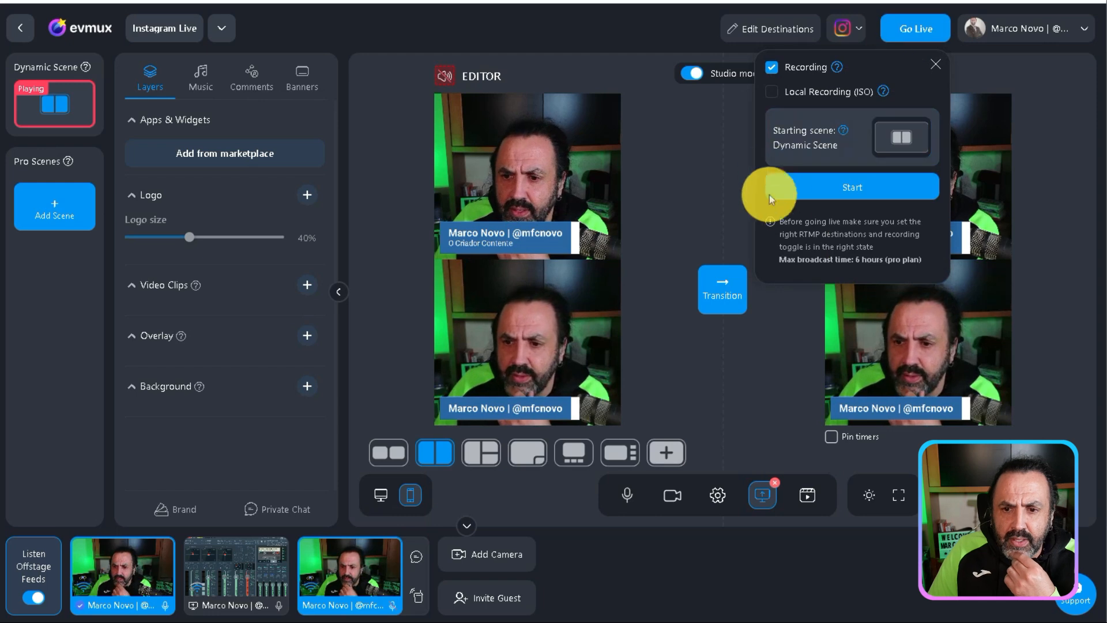
click(870, 193)
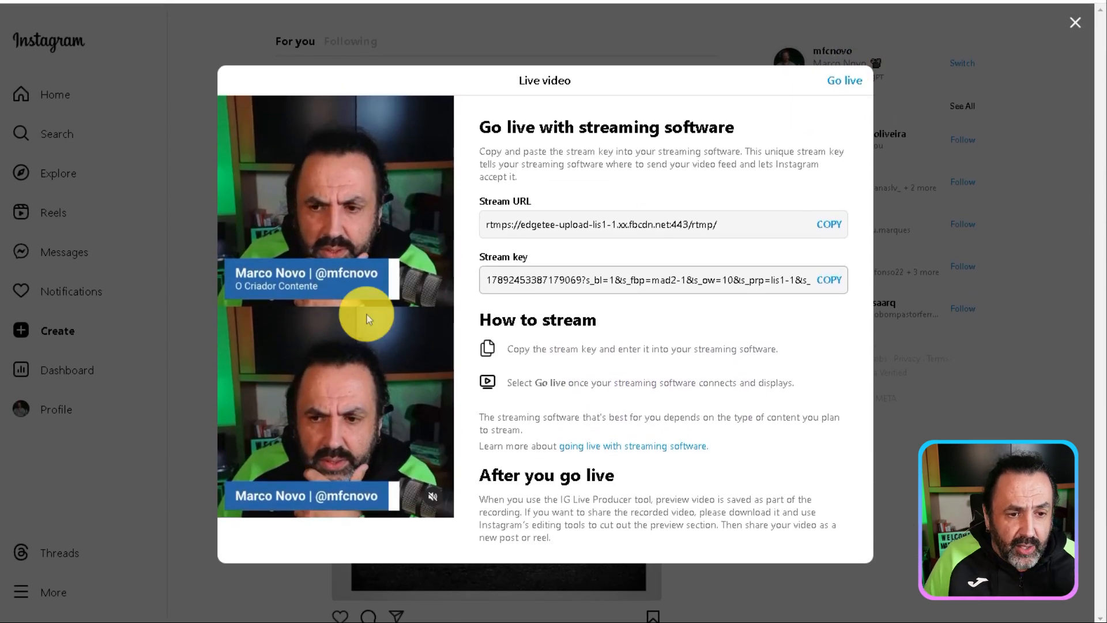
click(834, 85)
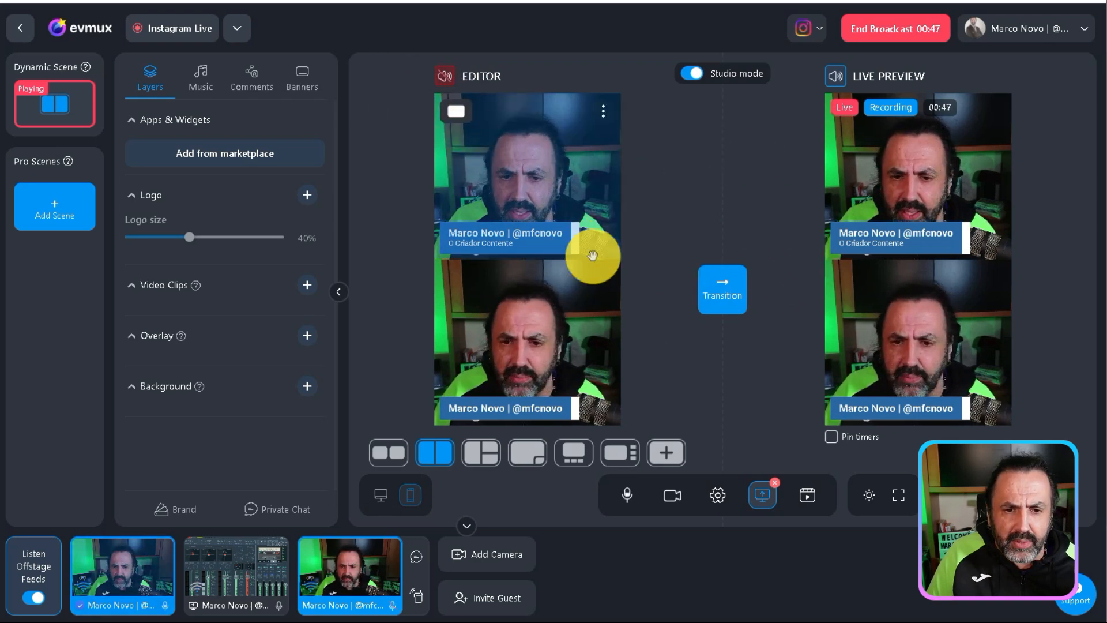
Swap the two camera feeds in the evmux editor, remove the second camera feed from the scene and transition the result to live
drag(556, 323, 543, 180)
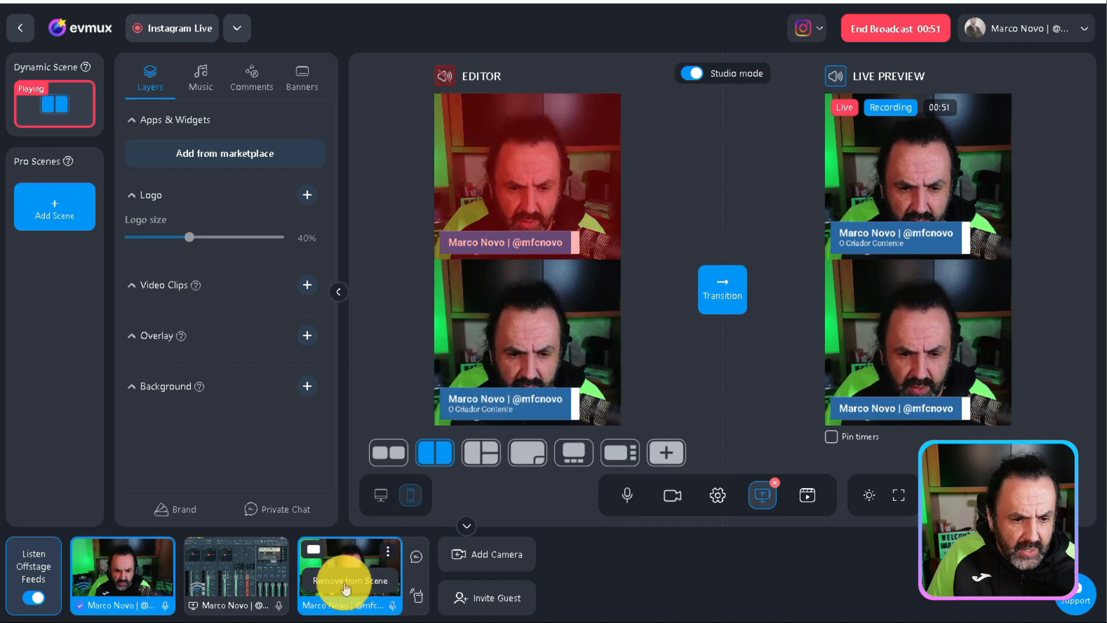
click(346, 582)
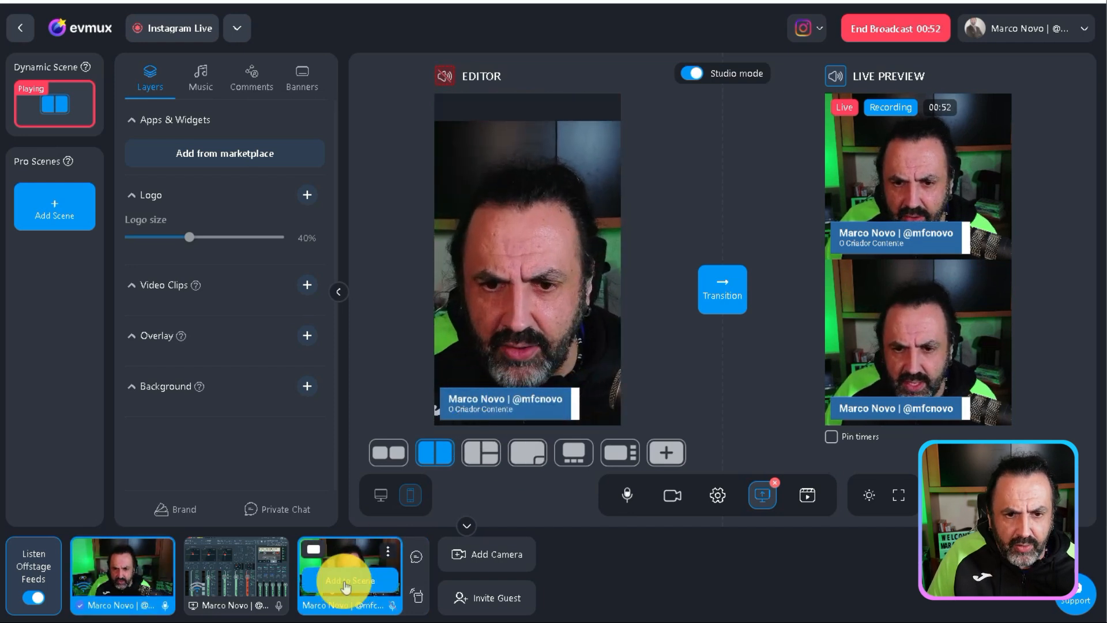
click(715, 304)
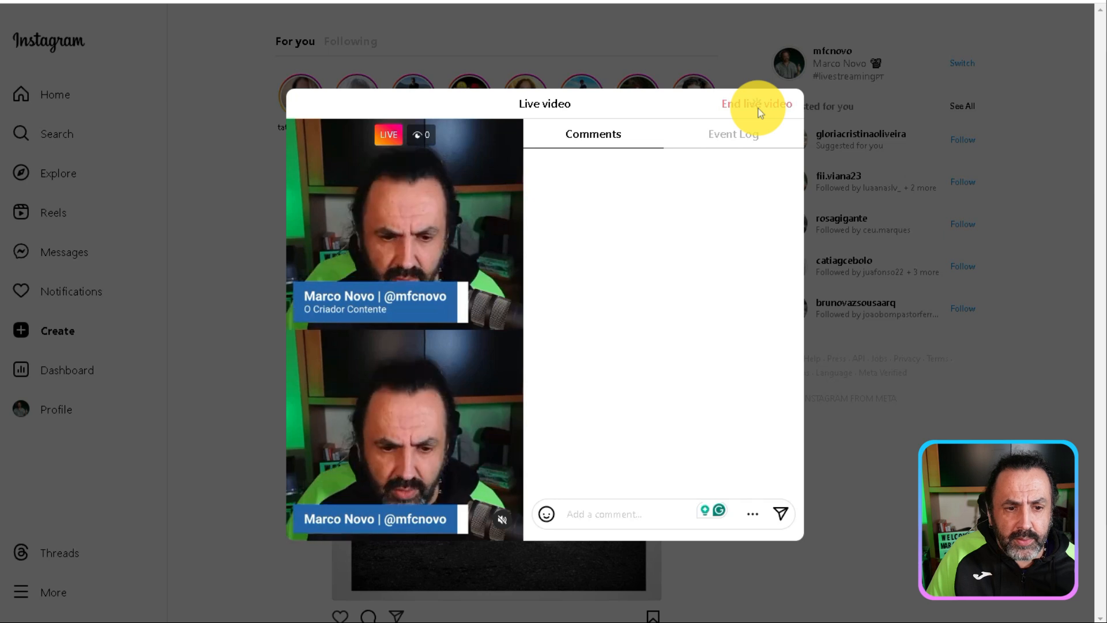
End the live video on Instagram, end the evmux broadcast and postpone viewing the recordings
click(760, 109)
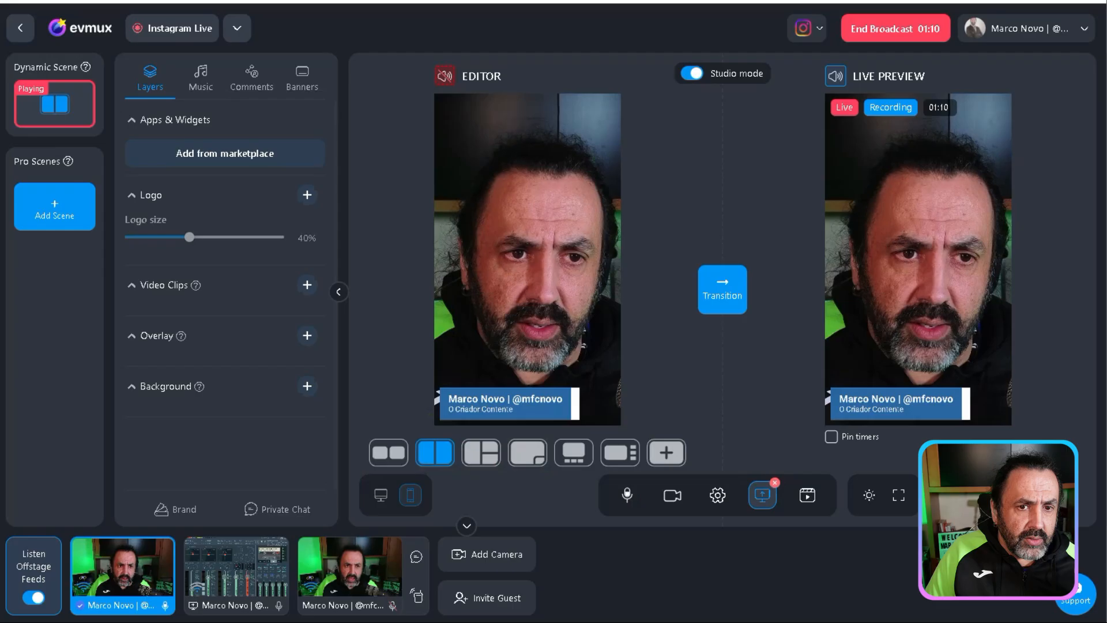
click(884, 39)
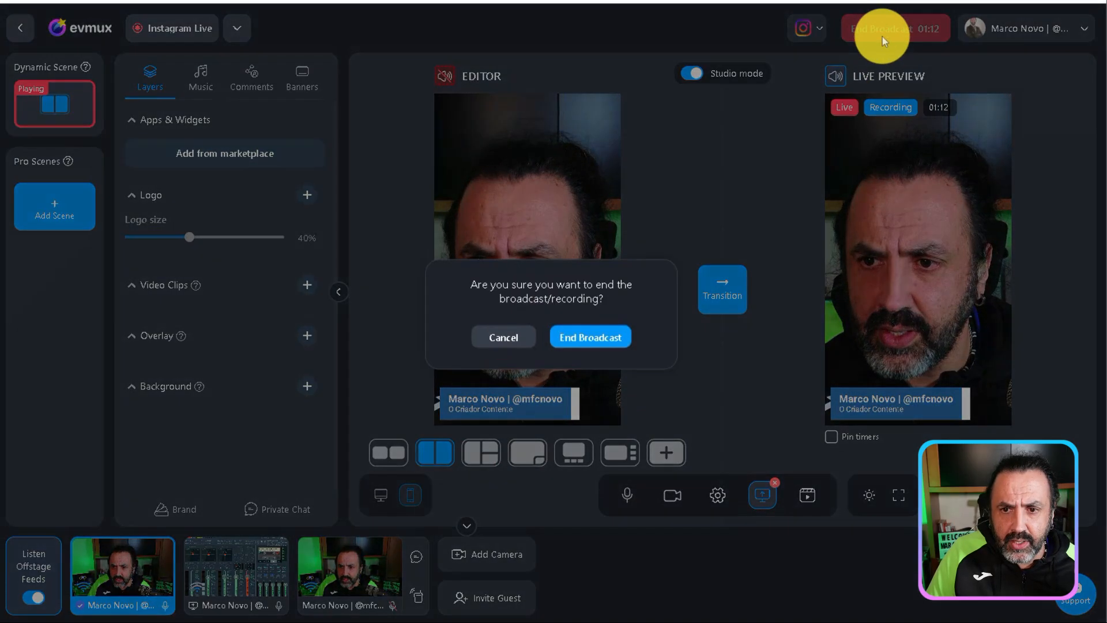
click(598, 335)
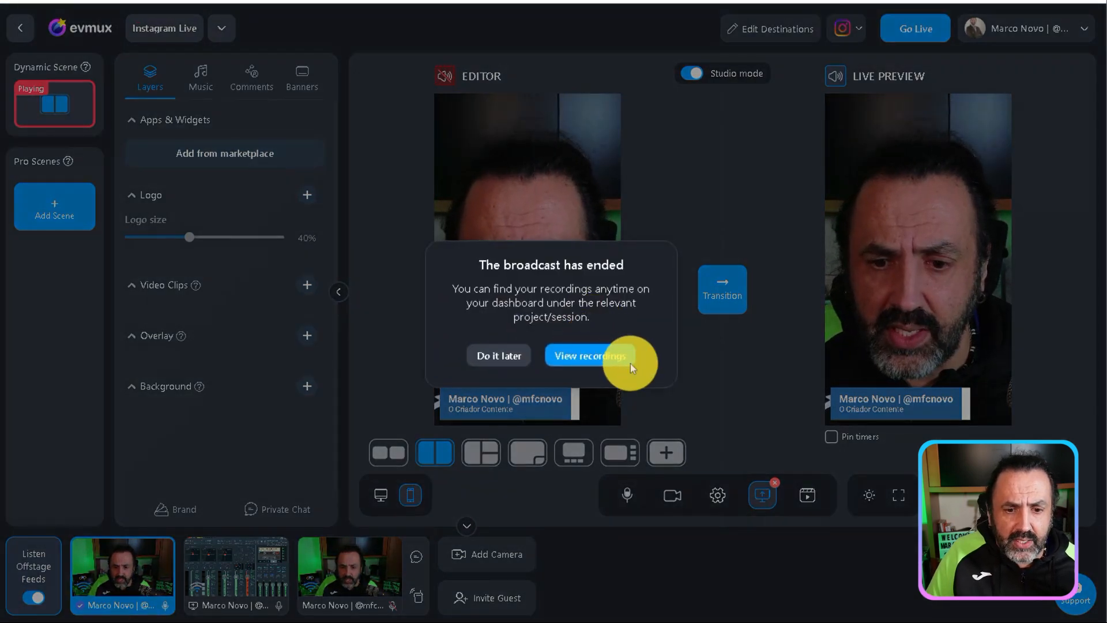
click(517, 364)
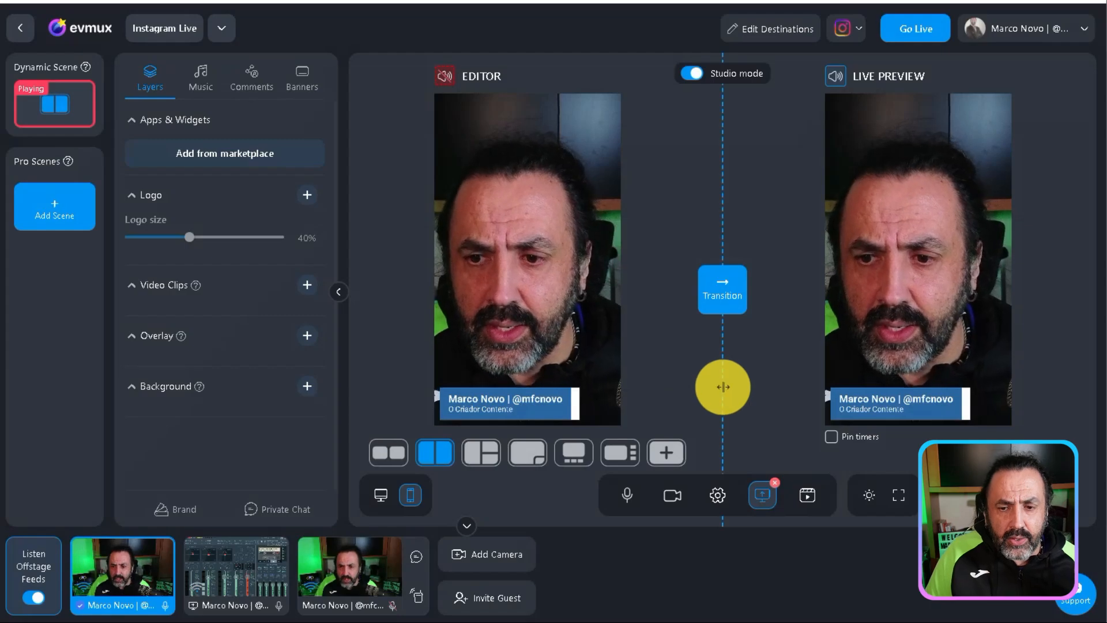